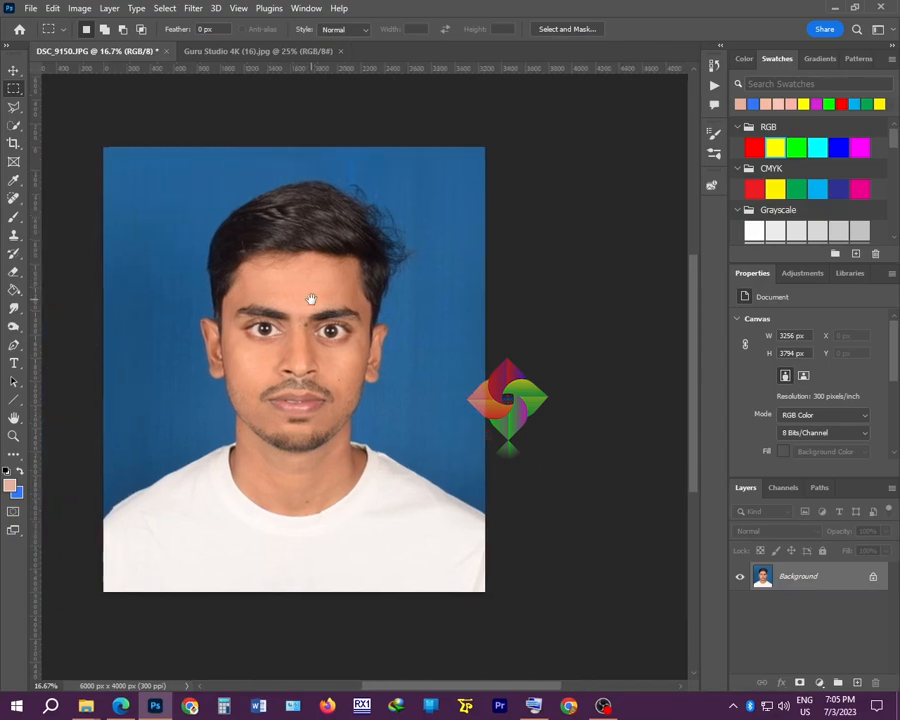
Step: Cut the man out onto a masked layer copy using Select and Mask with Select Subject and Refine Hair
left_click(163, 9)
left_click(207, 208)
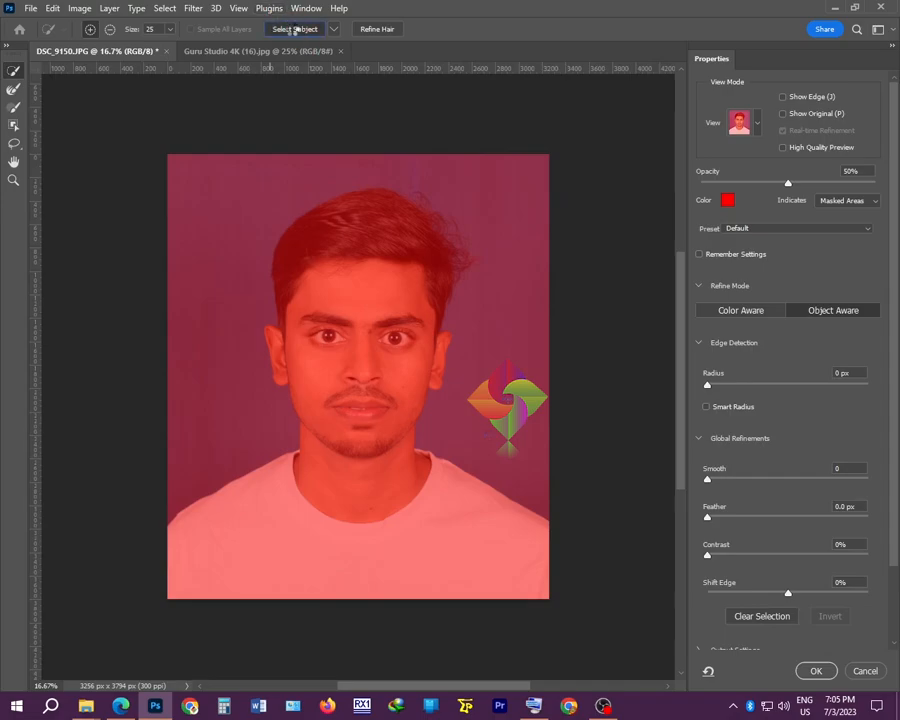
left_click(376, 29)
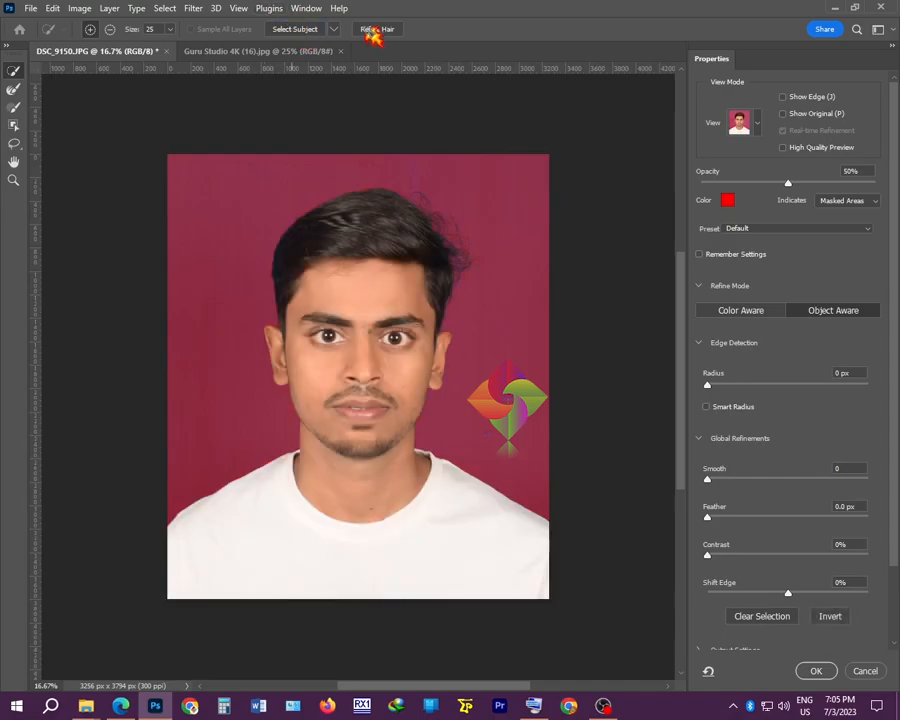
left_click(816, 670)
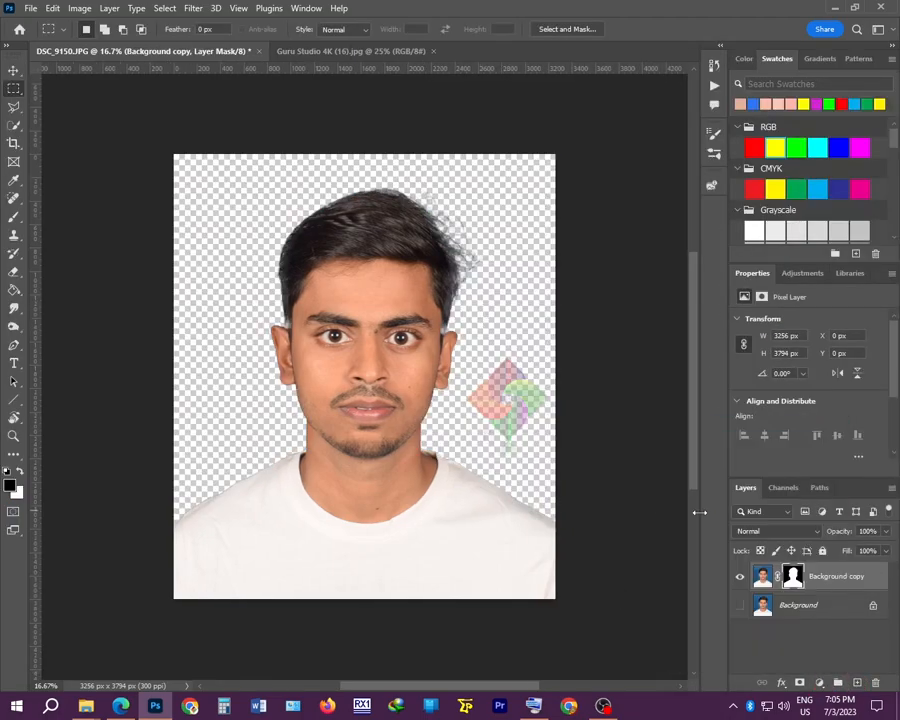
Step: Add a new layer filled with the blue background colour and place it beneath the cutout layer
left_click(858, 683)
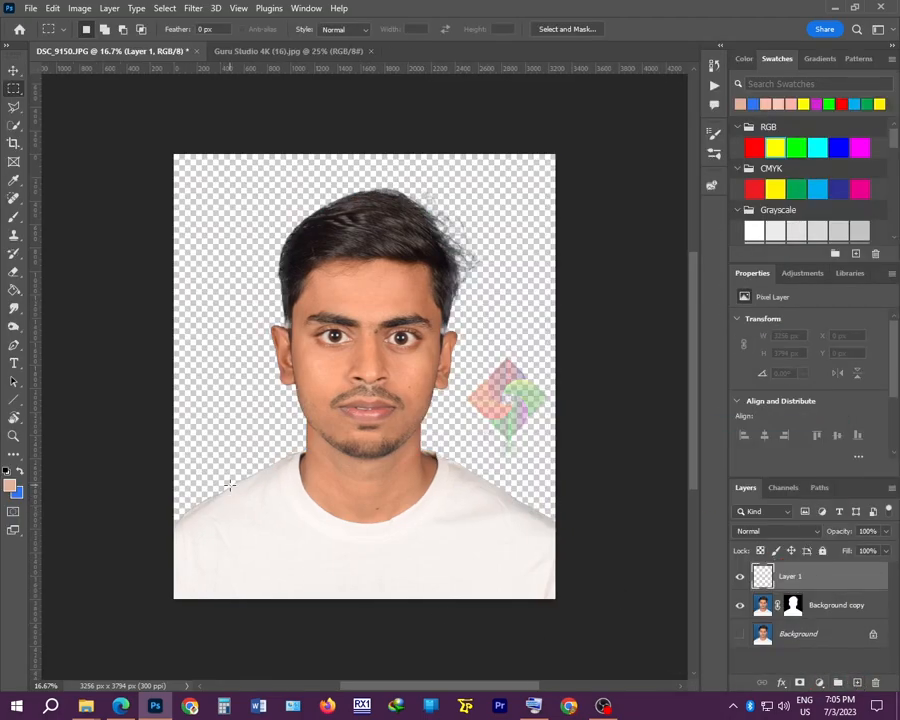
key("ctrl+BackSpace")
key("ctrl+bracketleft")
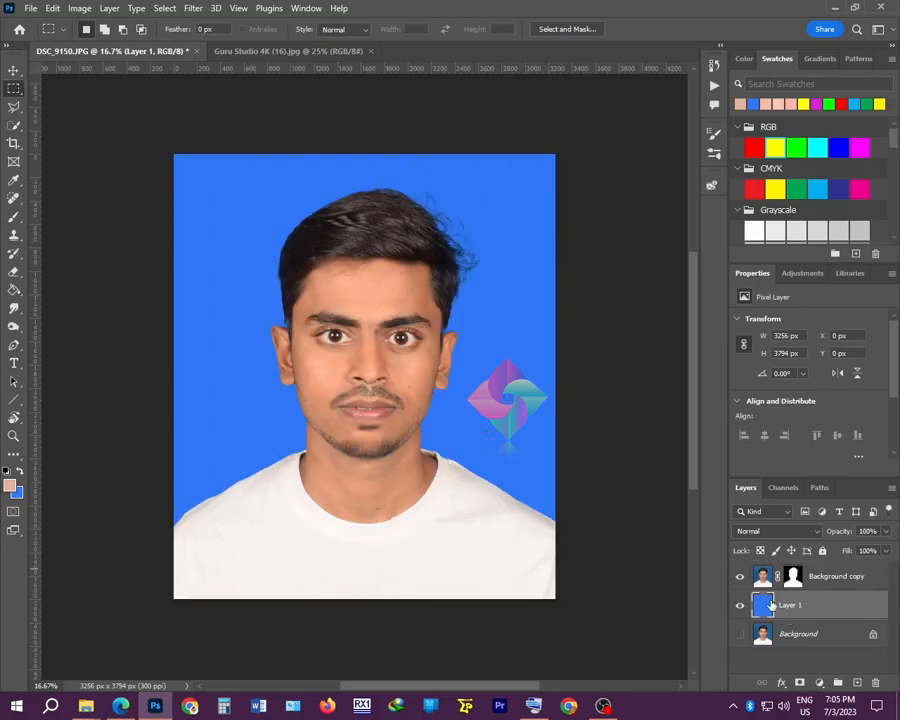
key("alt+bracketright")
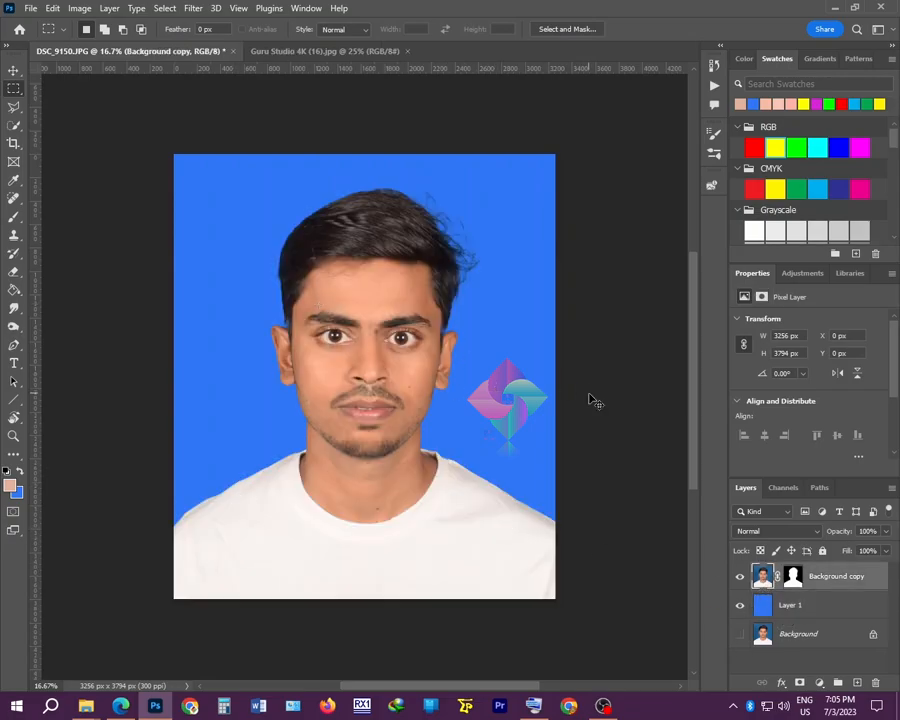
Step: Touch up the cutout's layer mask beside the ear, undoing the stray erasing stroke and using a 40 px white brush
key("ctrl+equal")
key("ctrl+equal")
key("ctrl+equal")
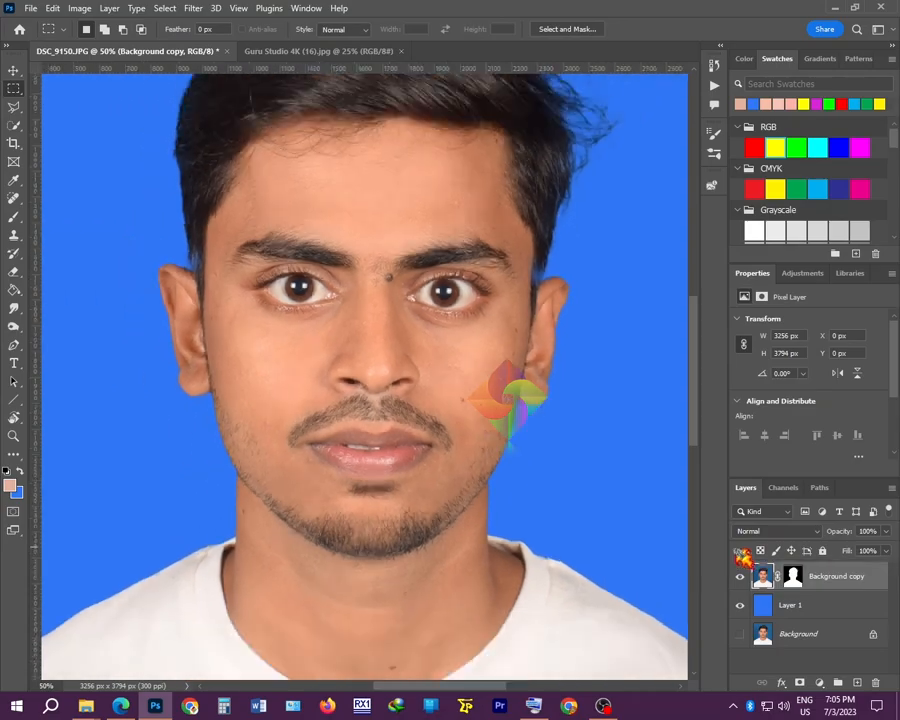
left_click(792, 576)
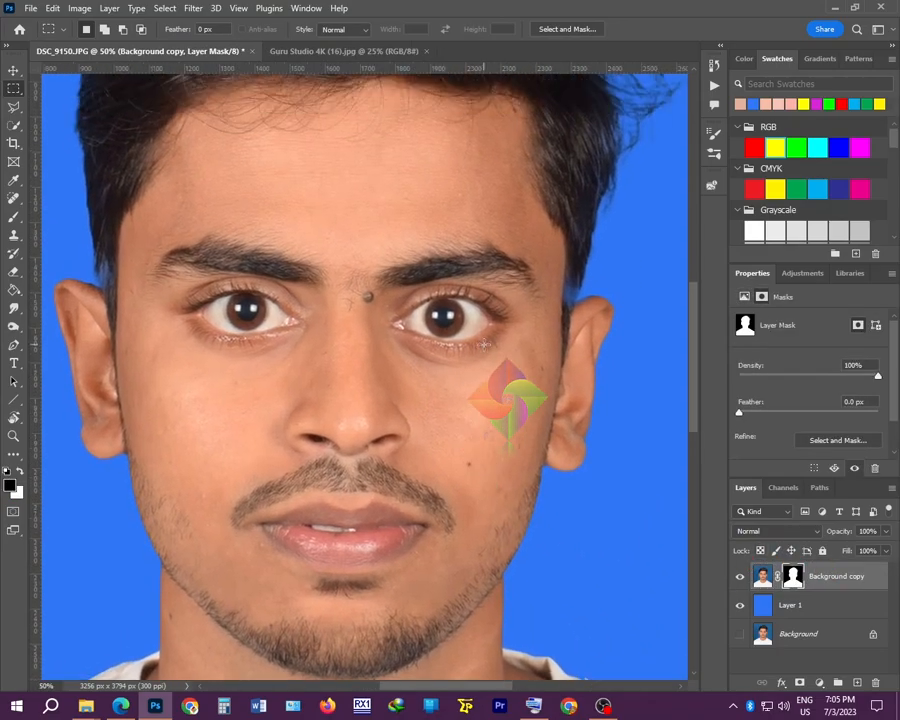
key("b")
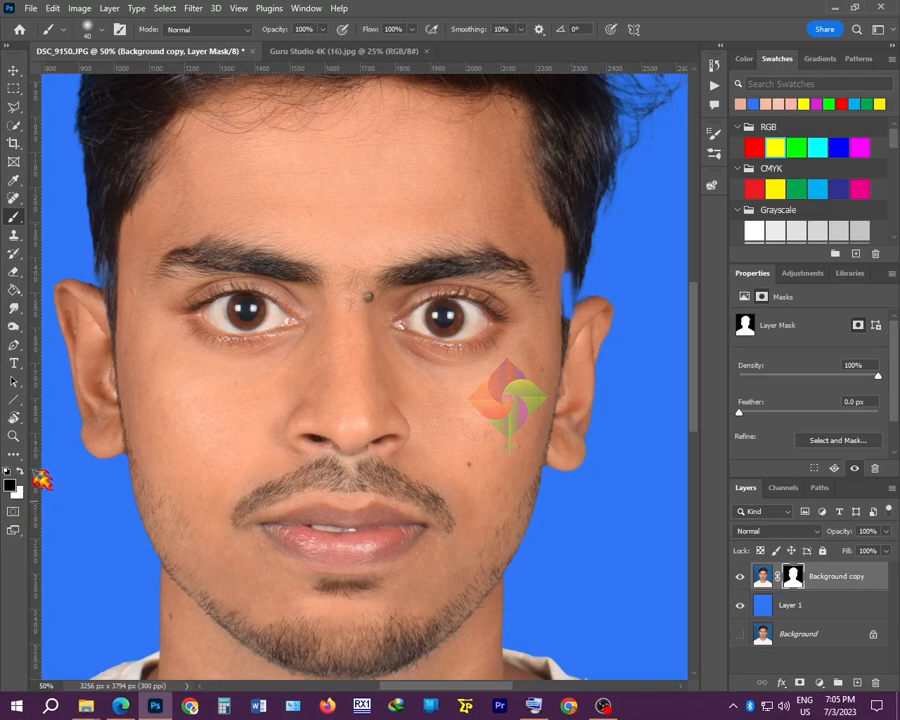
key("x")
key("ctrl+z")
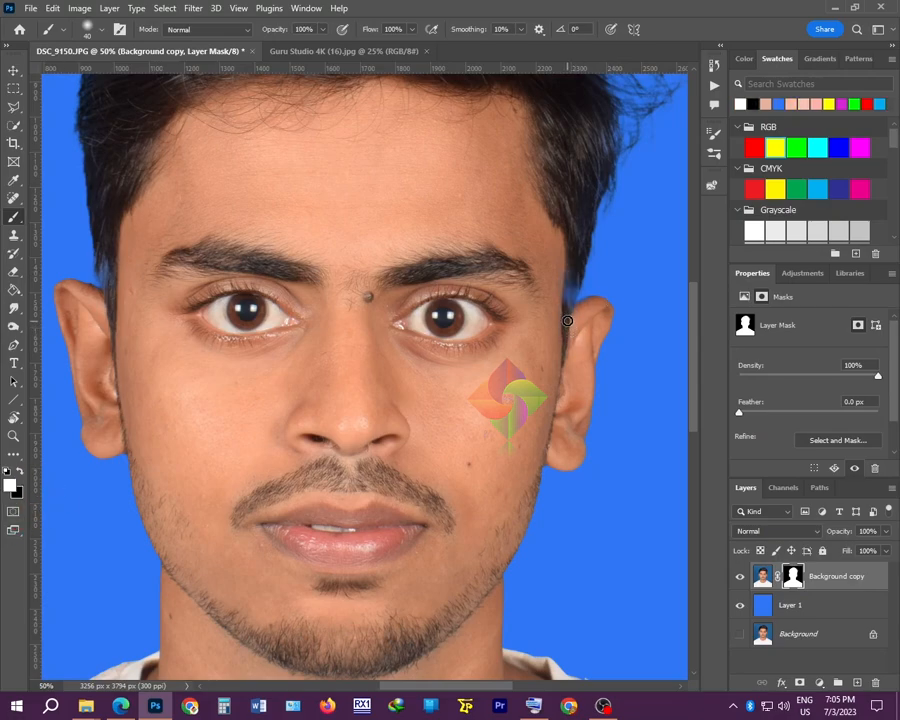
left_click_drag(210, 332, 281, 366)
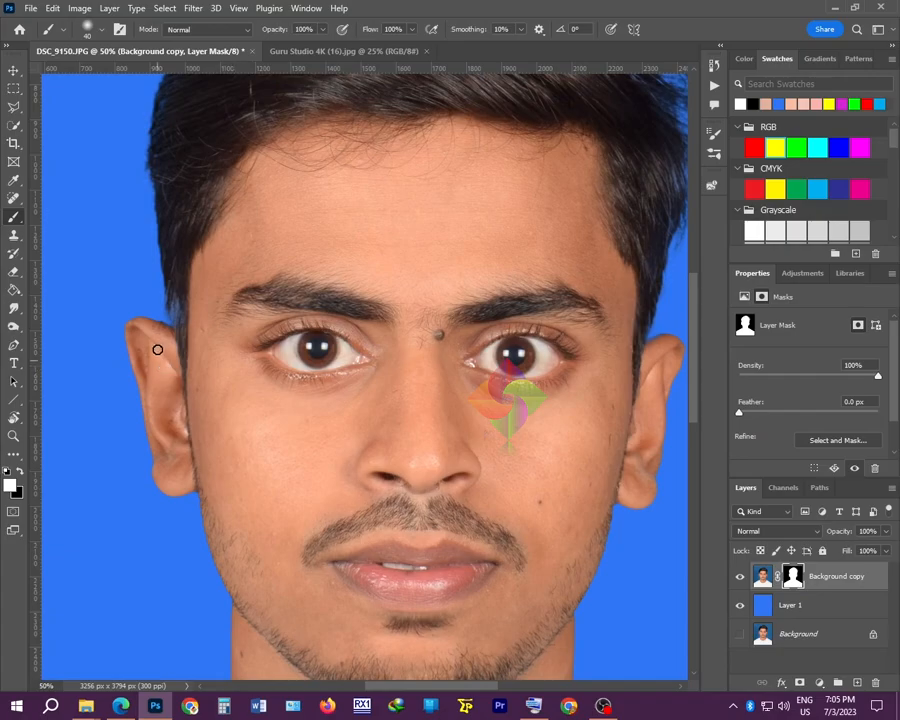
key("ctrl+minus")
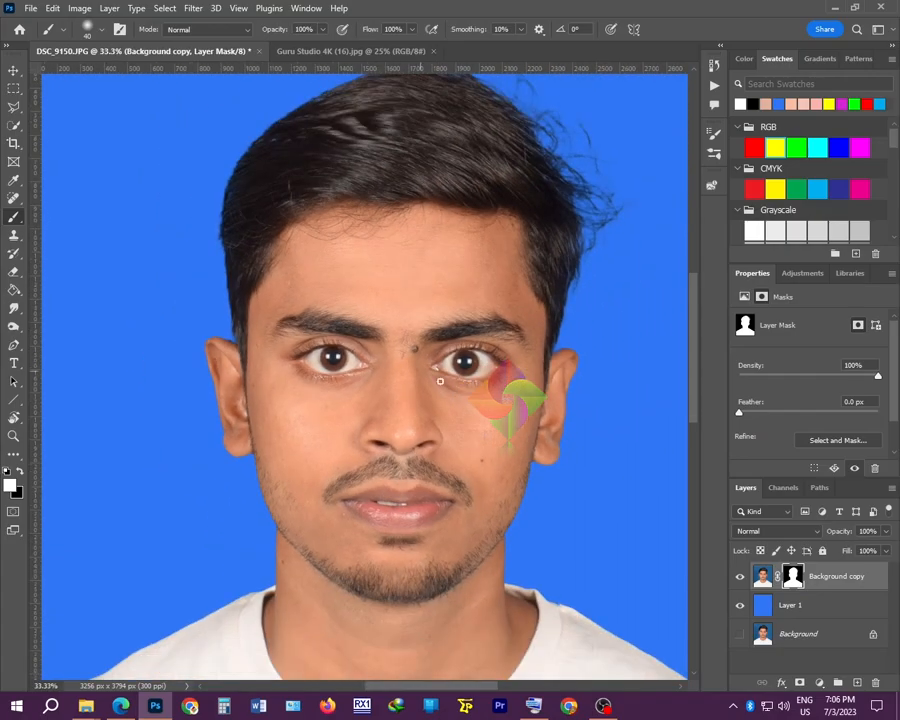
left_click_drag(456, 419, 433, 326)
Step: Brighten the portrait layer's image with Levels, setting the shadow input to 8 and the midtones to 1.19
left_click(764, 577)
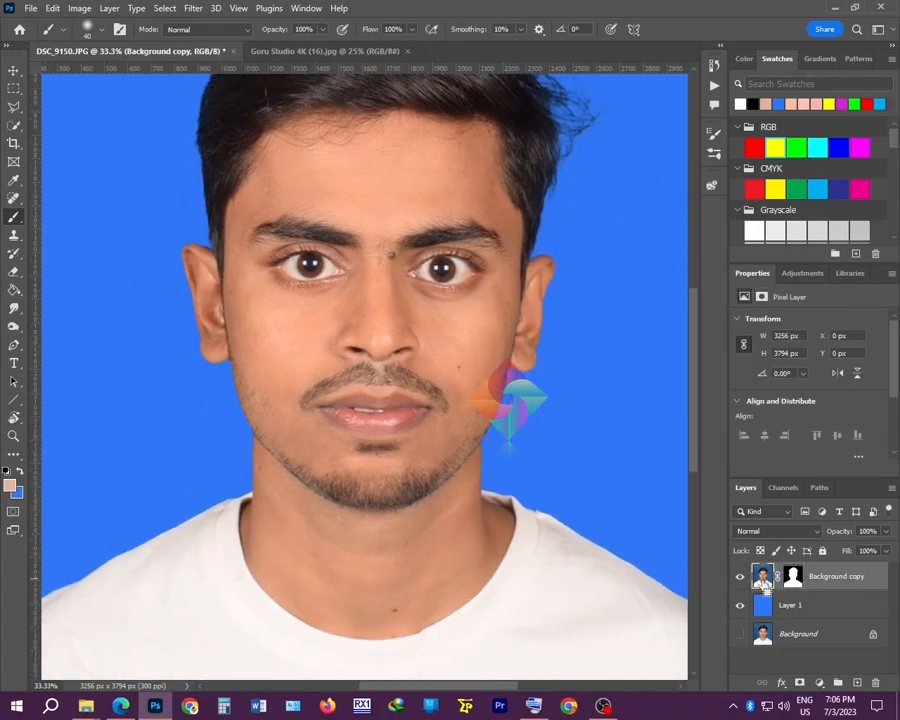
key("ctrl+l")
left_click_drag(530, 441, 519, 440)
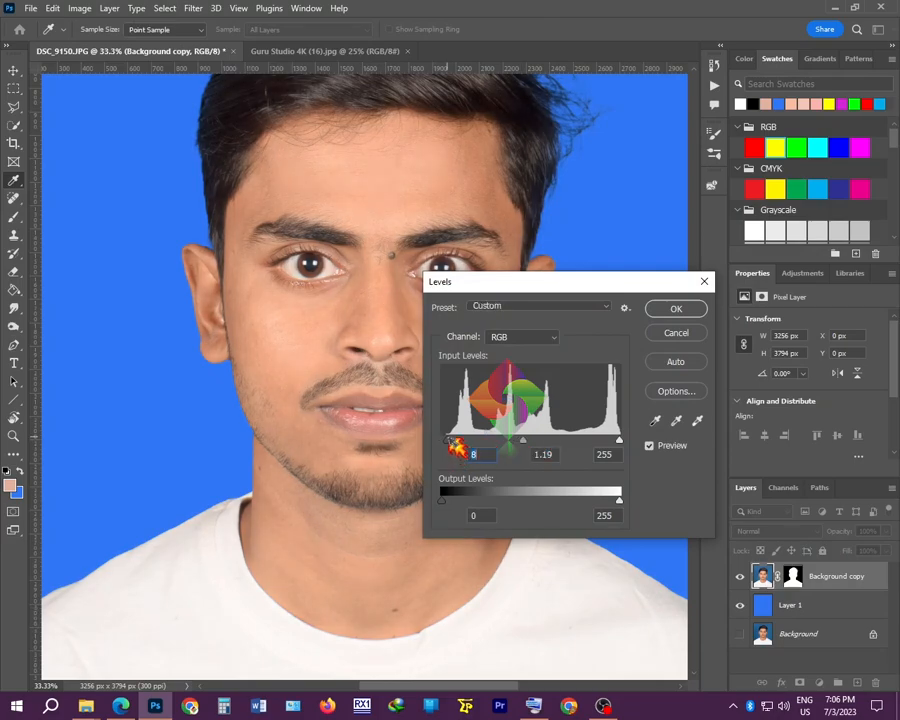
key("Return")
Step: Apply Curves to the portrait, raising RGB input 123 to output 137 and Blue input 124 to output 134
key("ctrl+m")
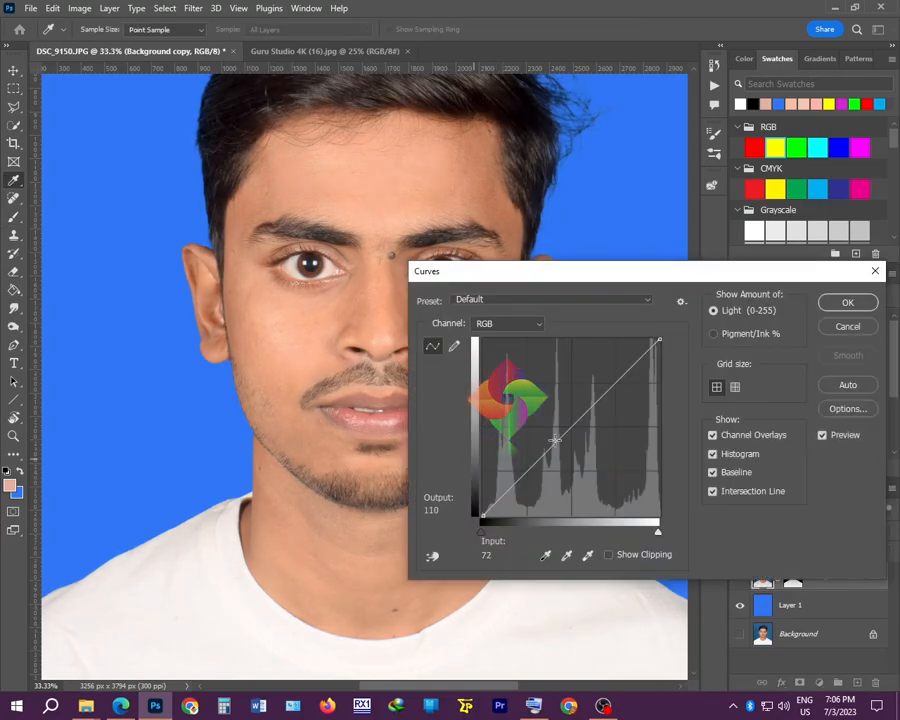
left_click(567, 421)
left_click(535, 325)
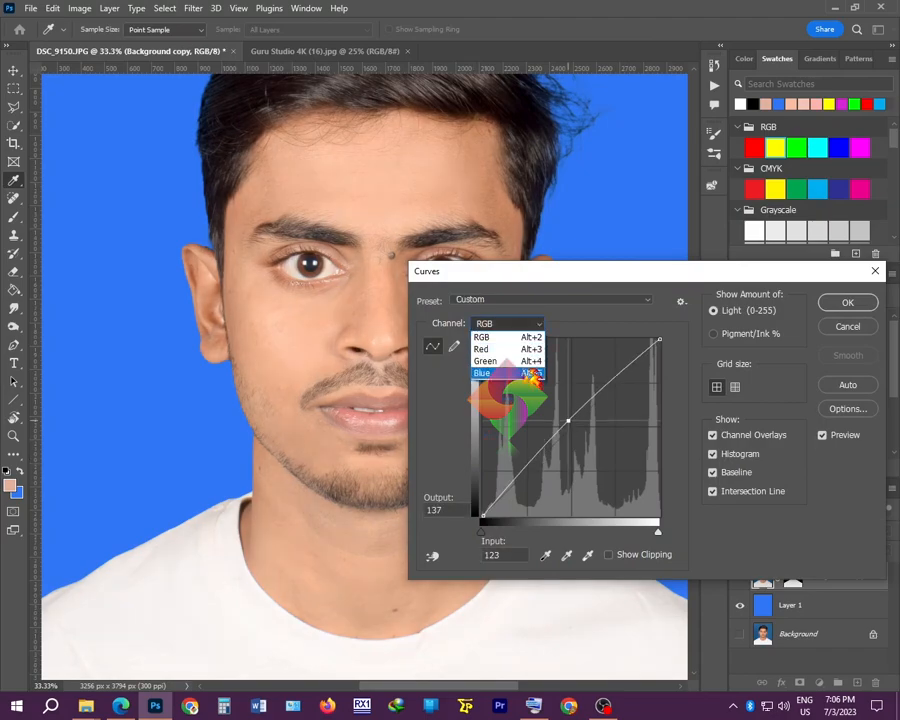
left_click(531, 372)
left_click(568, 422)
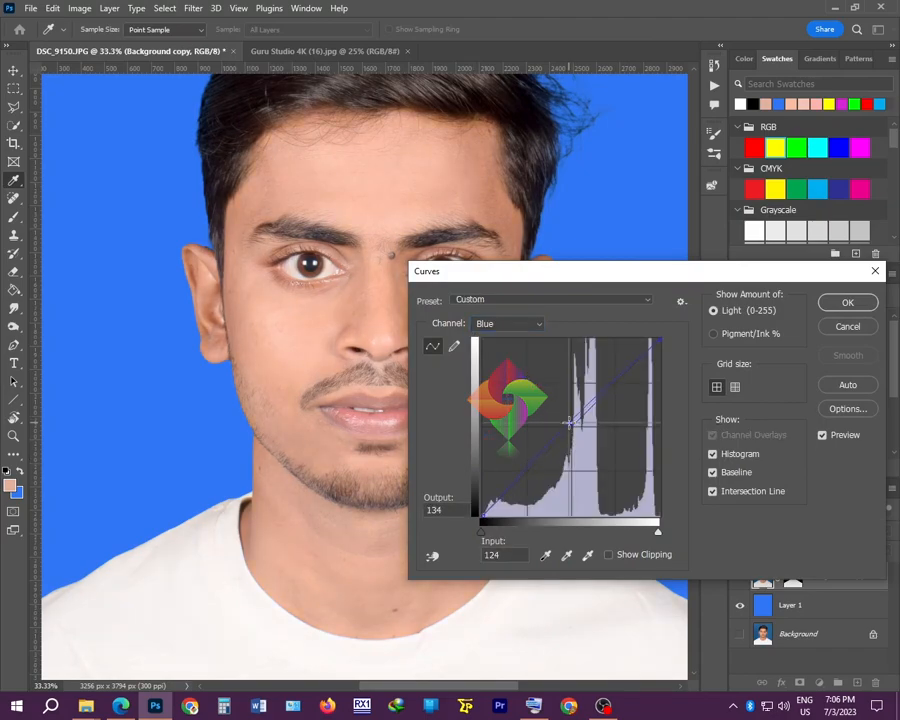
left_click(848, 302)
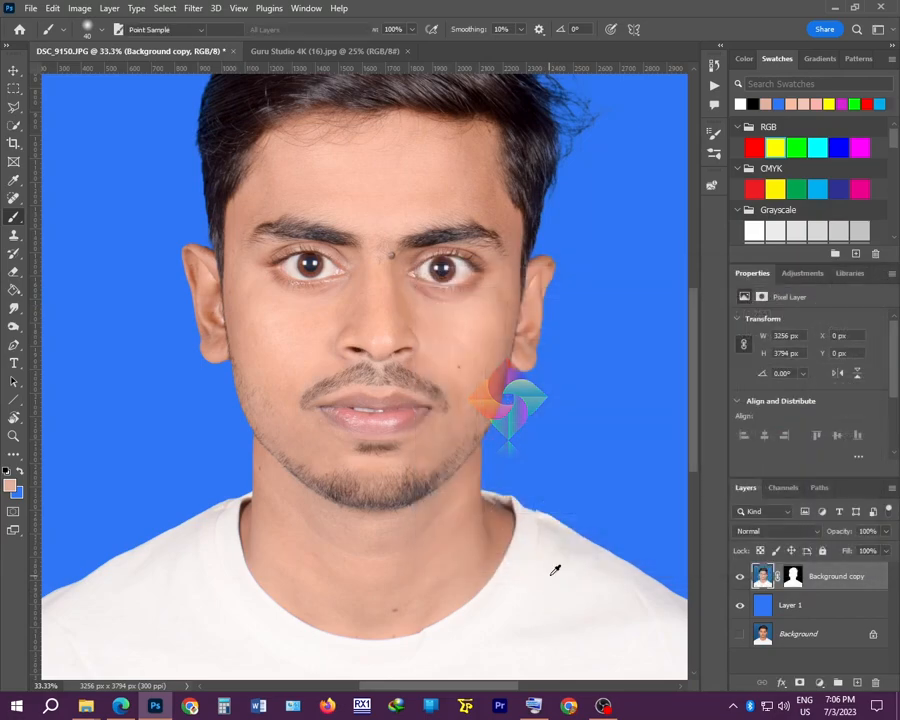
Step: Deepen the portrait's dark tones with Levels, setting the shadow input to 9
key("ctrl+l")
left_click_drag(443, 441, 458, 450)
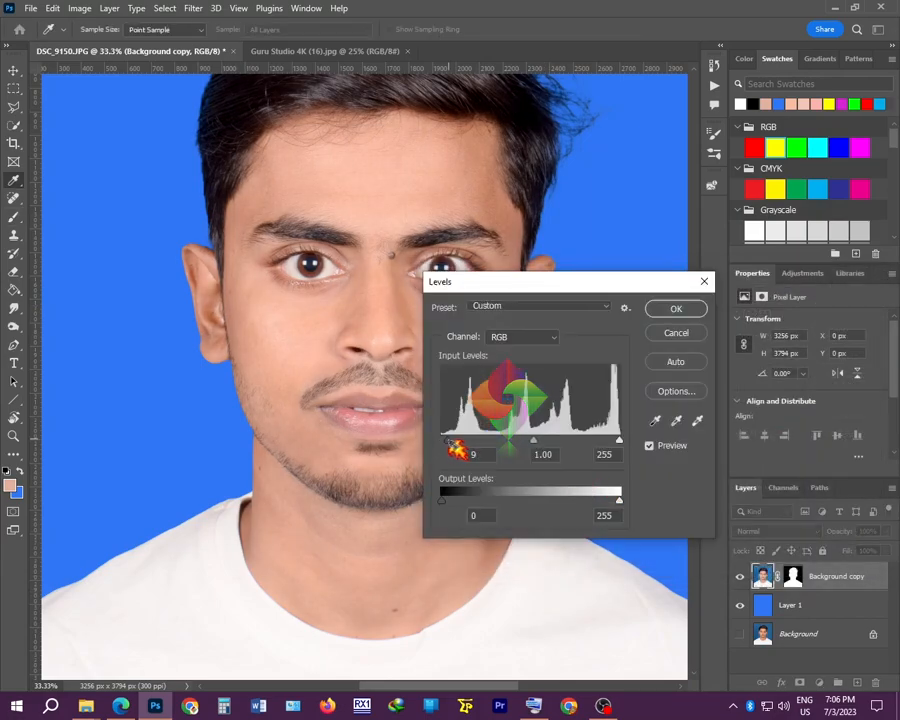
key("Return")
key("b")
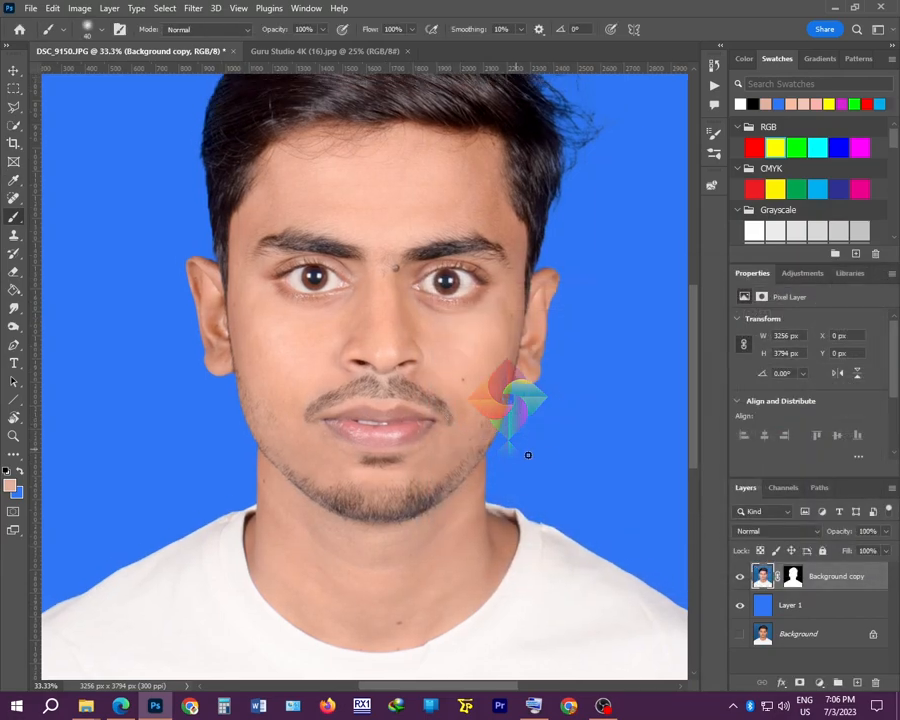
Step: Apply another Levels correction to the portrait with shadow input 12 and an adjusted midtone level
key("ctrl+l")
left_click_drag(618, 445, 636, 442)
left_click_drag(441, 441, 449, 441)
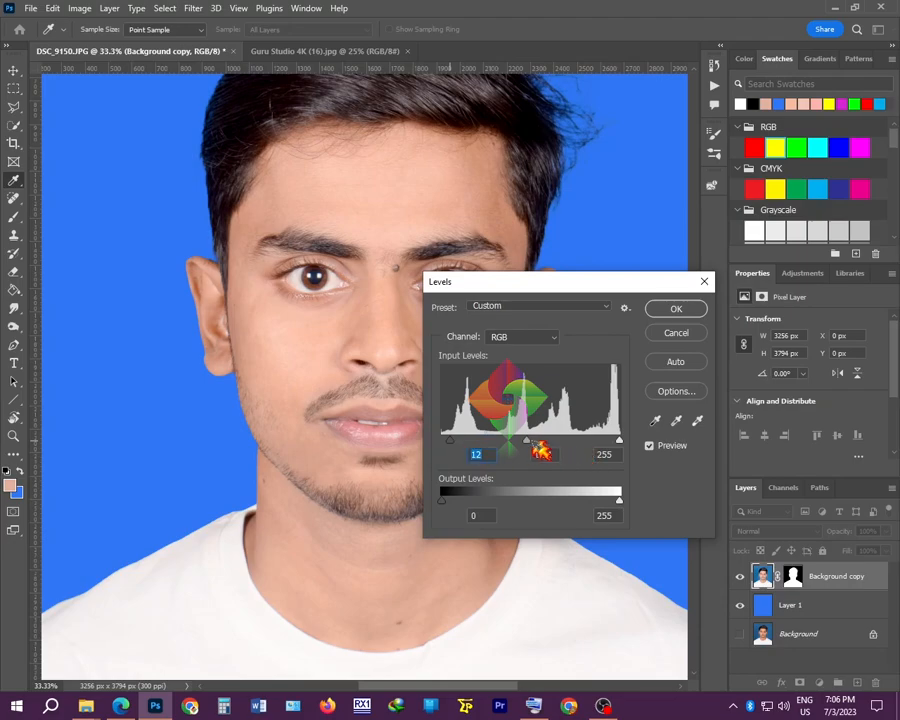
left_click_drag(527, 441, 534, 442)
key("Return")
Step: Even out the face's tones with a 500 px Dodge/Burn brush set to Midtones and 50% exposure
mouse_move(510, 375)
left_mouse_down()
mouse_move(539, 447)
mouse_move(503, 456)
left_mouse_up()
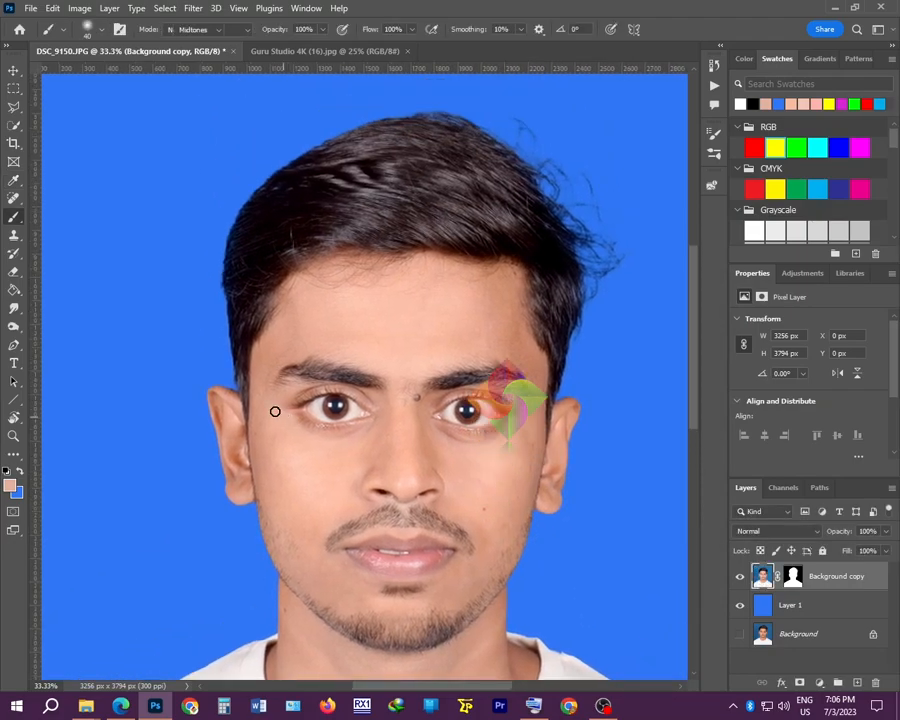
key("o")
key("bracketright")
key("bracketright")
key("bracketright")
mouse_move(413, 610)
left_mouse_down()
mouse_move(368, 488)
mouse_move(382, 424)
left_mouse_up()
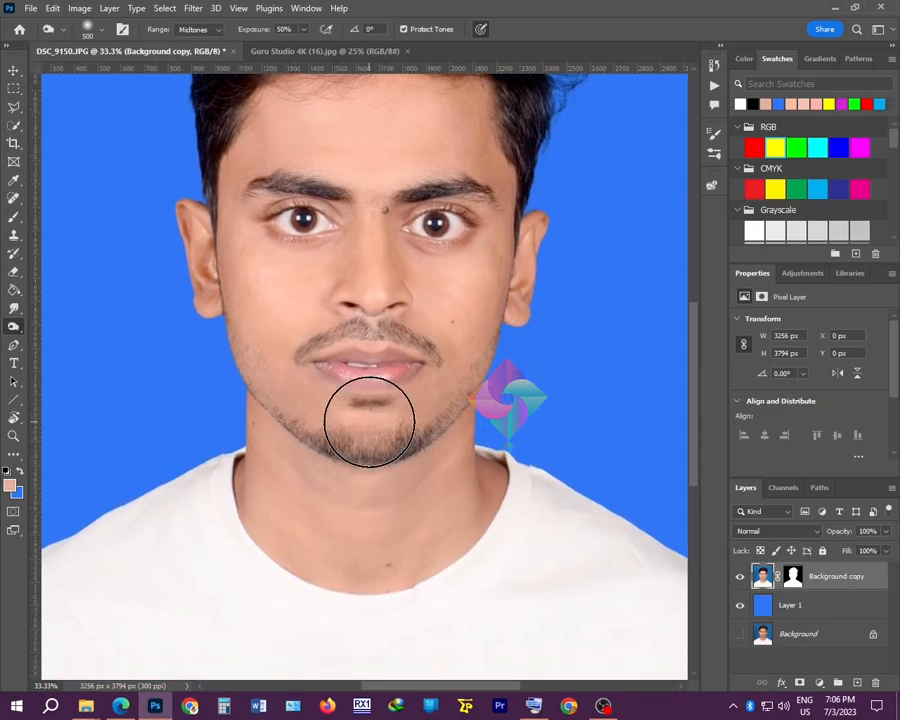
Step: Paint skin tone over the nose tip's shine on a new layer and lower that layer's opacity to 39%
scroll(395, 330, "up", 2)
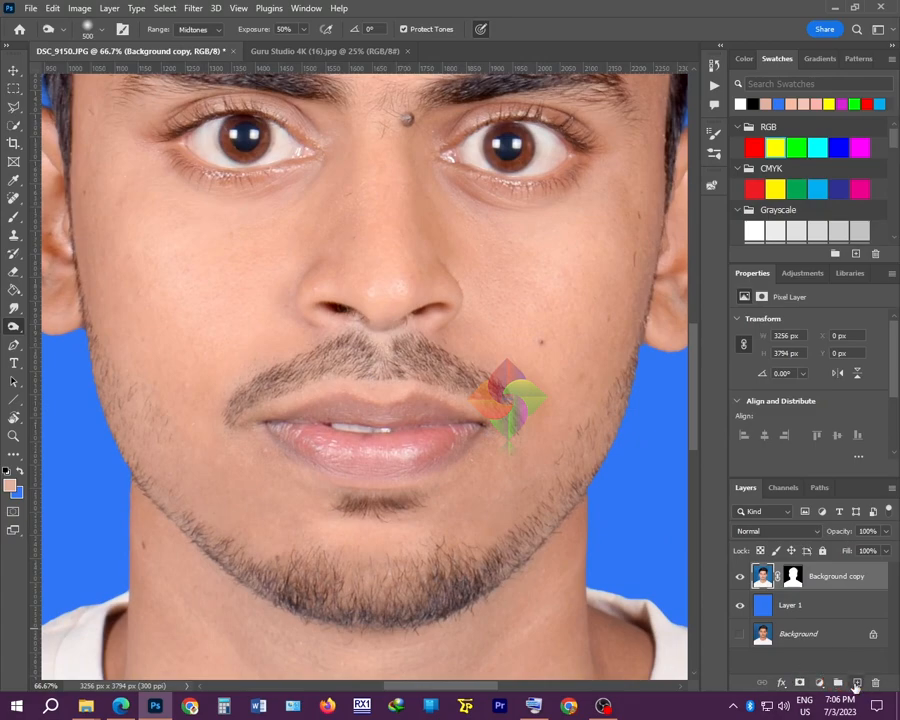
left_click(856, 686)
key("b")
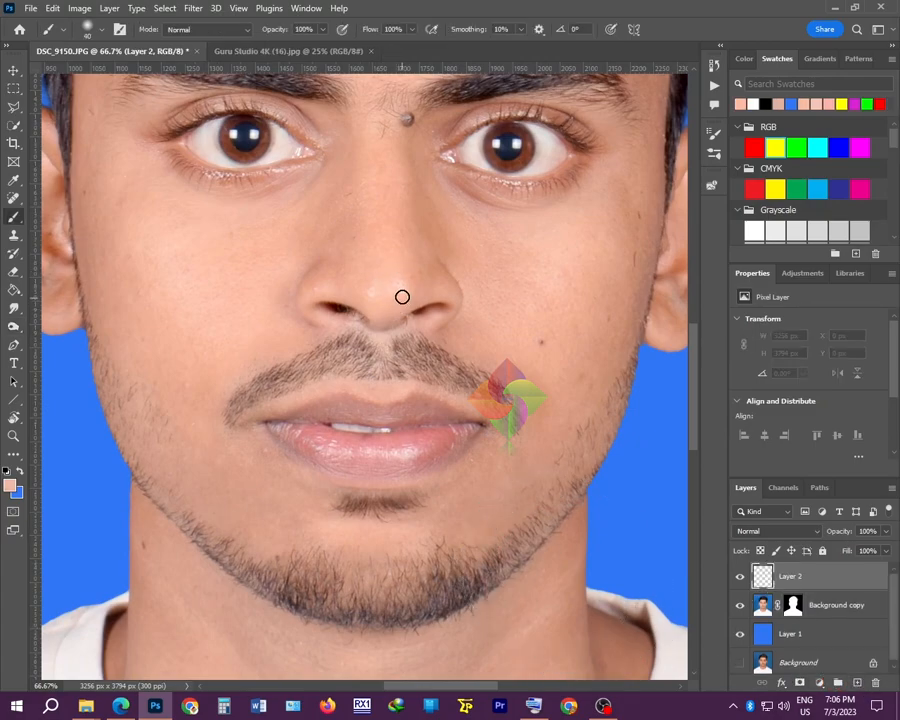
left_click_drag(404, 294, 400, 268)
left_click_drag(362, 311, 376, 270)
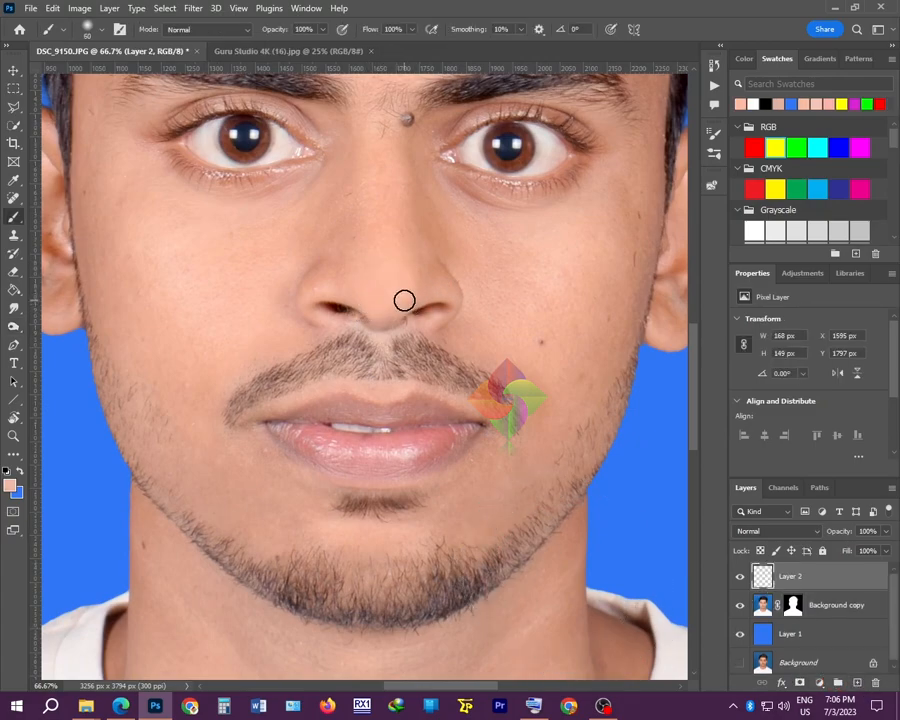
left_click_drag(885, 531, 852, 552)
Step: On another new layer, paint sampled cheek colour beneath the eye on the image's left and along that side of the nose
scroll(418, 360, "up", 5)
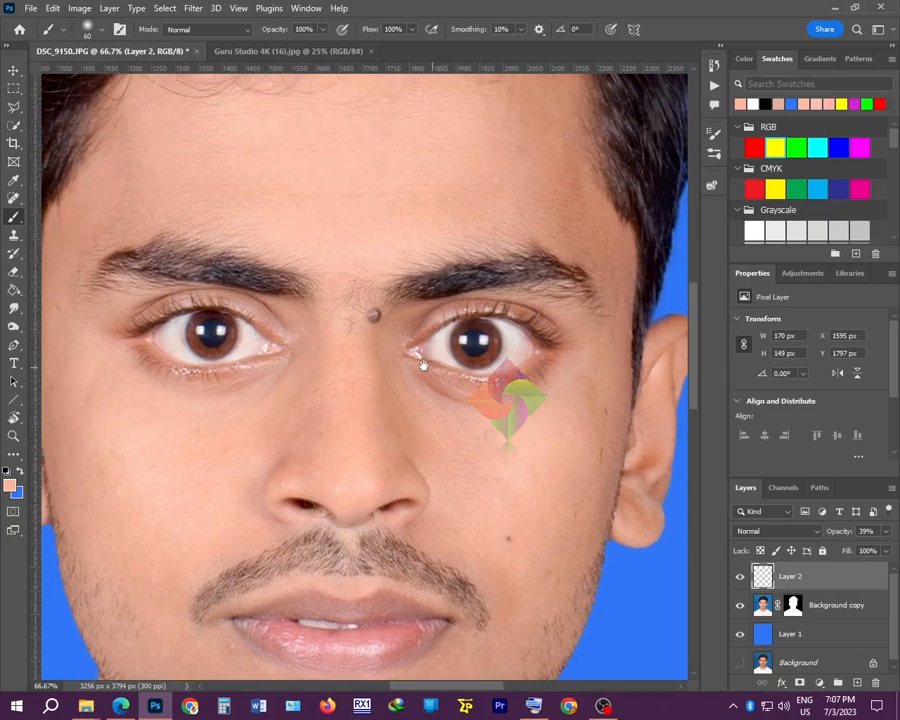
left_click_drag(428, 367, 451, 440)
left_click_drag(400, 344, 481, 313)
left_click_drag(424, 444, 388, 347)
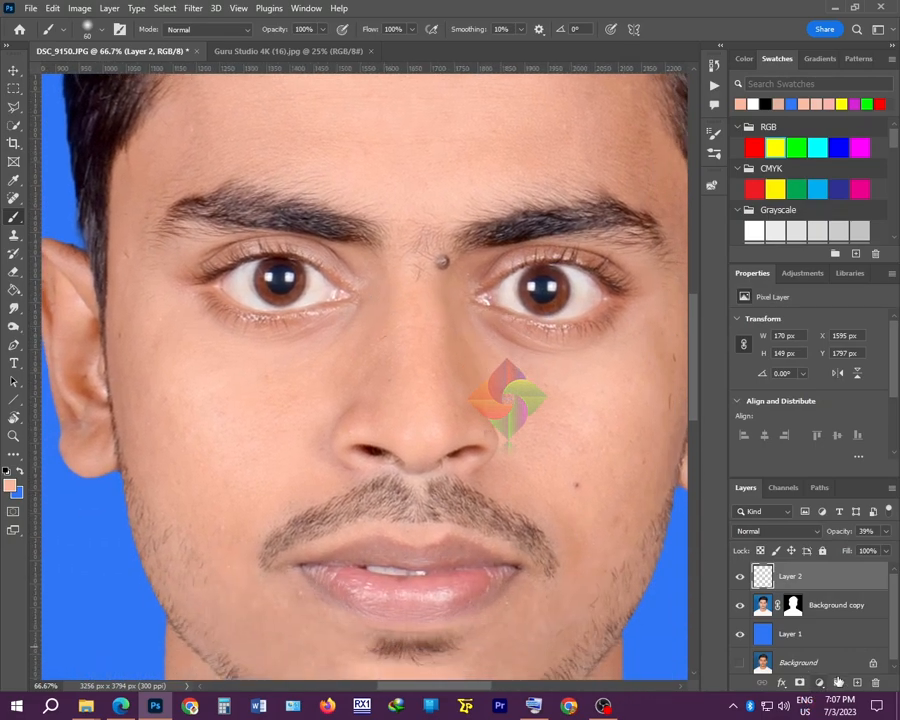
left_click(853, 682)
left_click(262, 419, "alt")
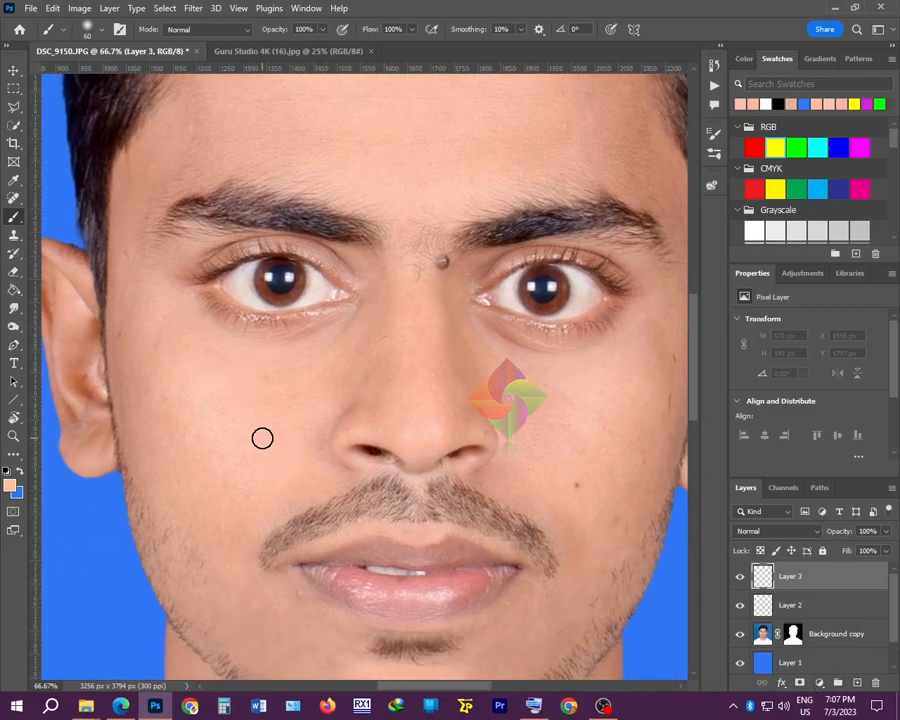
key("bracketright")
key("bracketright")
key("bracketright")
key("bracketright")
mouse_move(357, 322)
left_mouse_down()
mouse_move(214, 342)
mouse_move(355, 341)
mouse_move(380, 318)
mouse_move(381, 340)
mouse_move(381, 280)
mouse_move(373, 274)
mouse_move(396, 287)
mouse_move(358, 268)
mouse_move(385, 282)
left_mouse_up()
key("bracketleft")
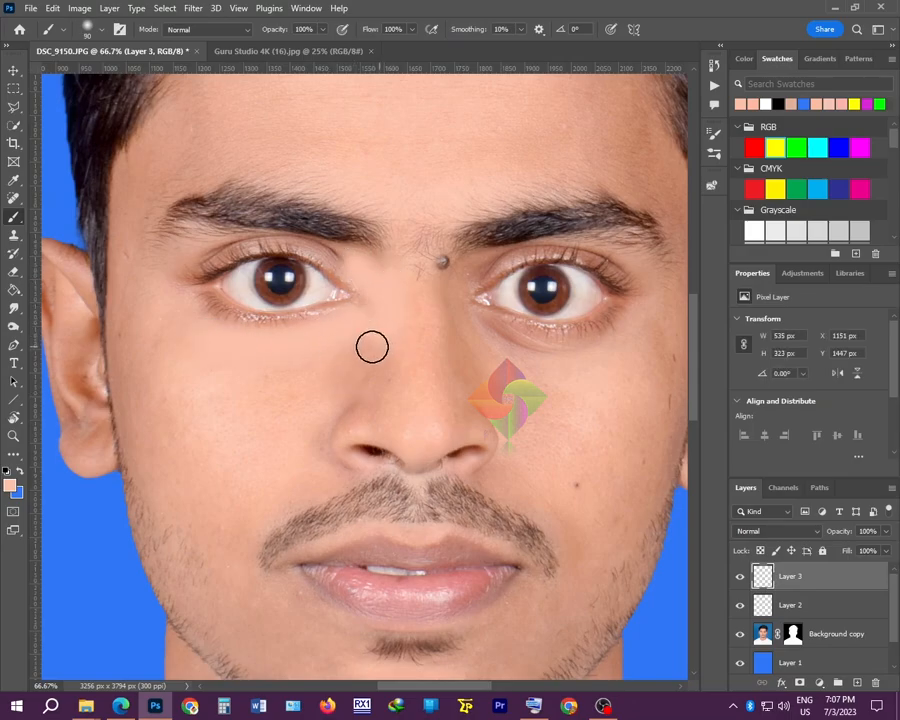
mouse_move(396, 346)
left_mouse_down()
mouse_move(319, 429)
mouse_move(325, 443)
mouse_move(374, 386)
mouse_move(344, 422)
left_mouse_up()
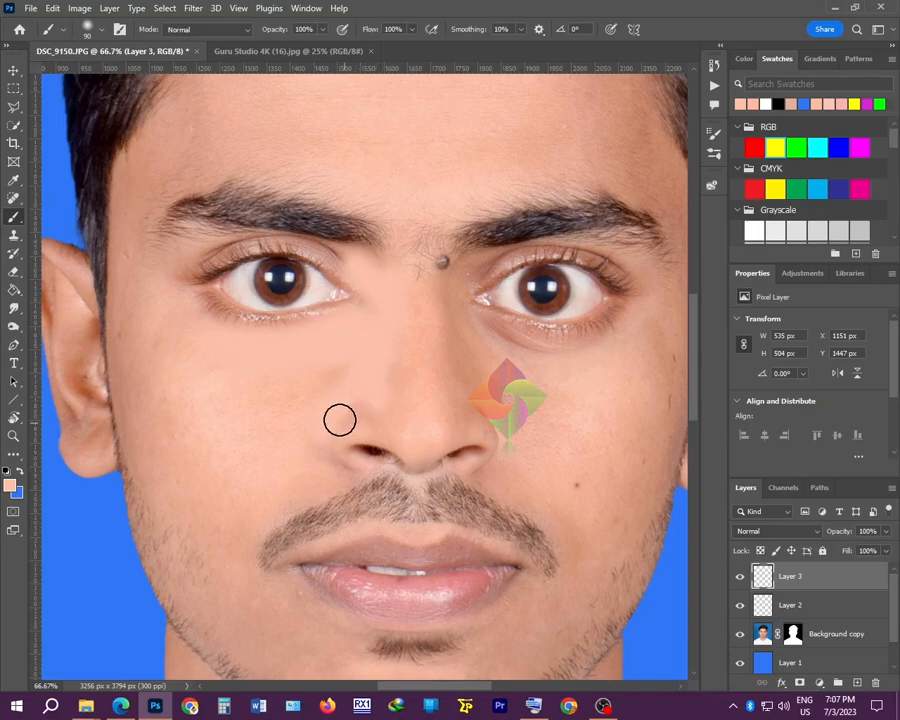
Step: Paint the same skin colour over the nose bridge and beneath the eye on the image's right, varying the brush size
mouse_move(459, 300)
left_mouse_down()
mouse_move(474, 394)
mouse_move(497, 427)
left_mouse_up()
left_click_drag(472, 364, 430, 307)
key("bracketleft")
mouse_move(486, 333)
left_mouse_down()
mouse_move(573, 351)
mouse_move(510, 364)
left_mouse_up()
left_click_drag(464, 412, 427, 310)
key("bracketleft")
key("bracketleft")
mouse_move(487, 260)
left_mouse_down()
mouse_move(448, 305)
mouse_move(456, 283)
mouse_move(436, 297)
left_mouse_up()
key("bracketright")
key("bracketright")
mouse_move(403, 335)
left_mouse_down()
mouse_move(400, 299)
mouse_move(380, 303)
left_mouse_up()
Step: Paint the skin colour over both upper eyelids and around the outer corners of the eyes
key("bracketleft")
key("bracketleft")
key("bracketleft")
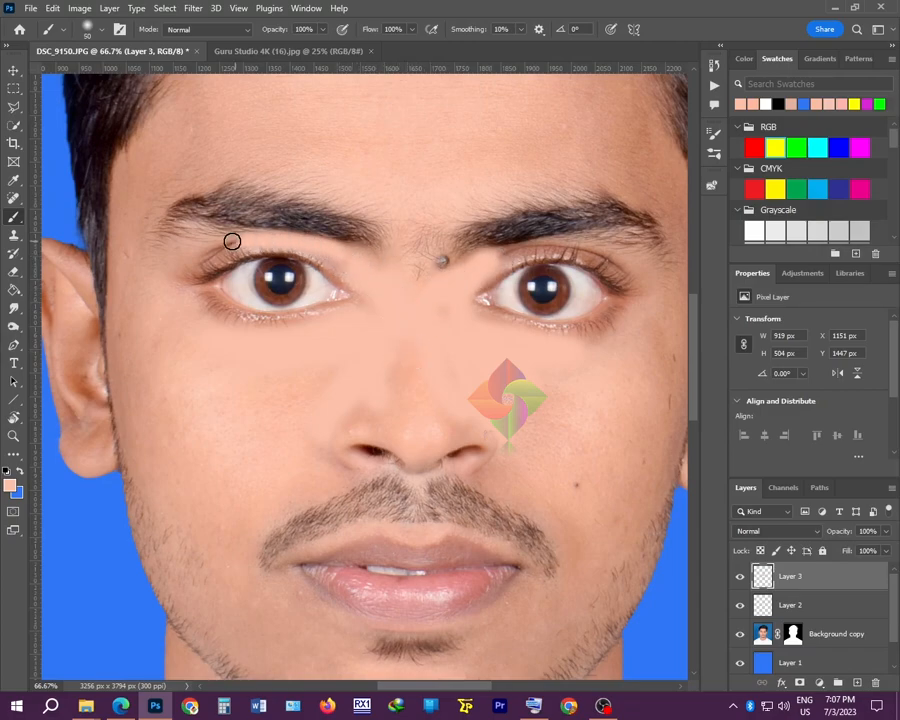
key("bracketright")
key("bracketright")
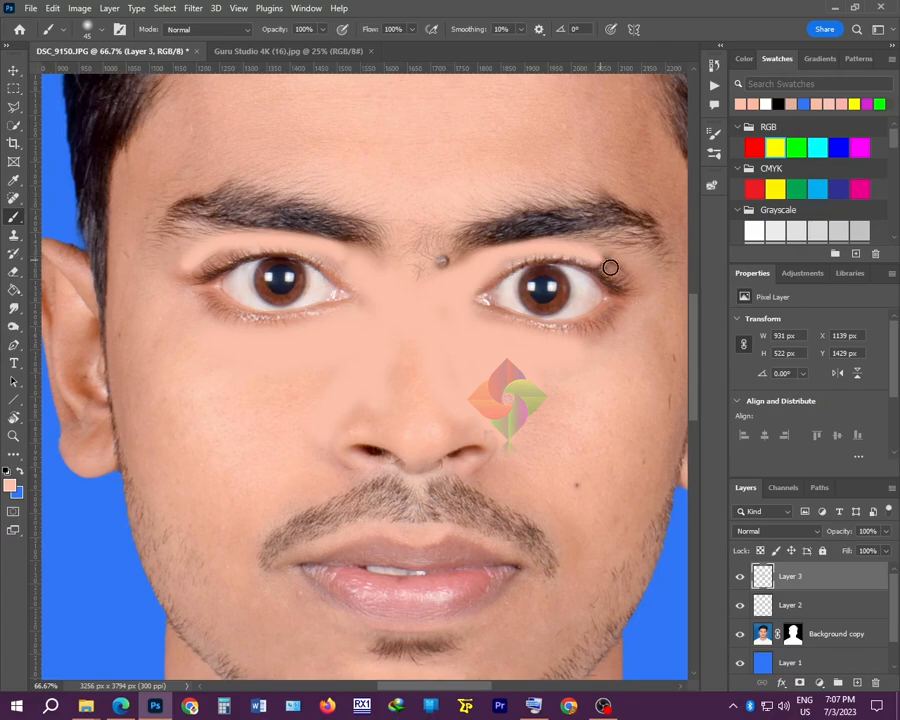
mouse_move(637, 313)
left_mouse_down()
mouse_move(569, 355)
mouse_move(624, 327)
mouse_move(655, 305)
left_mouse_up()
key("bracketright")
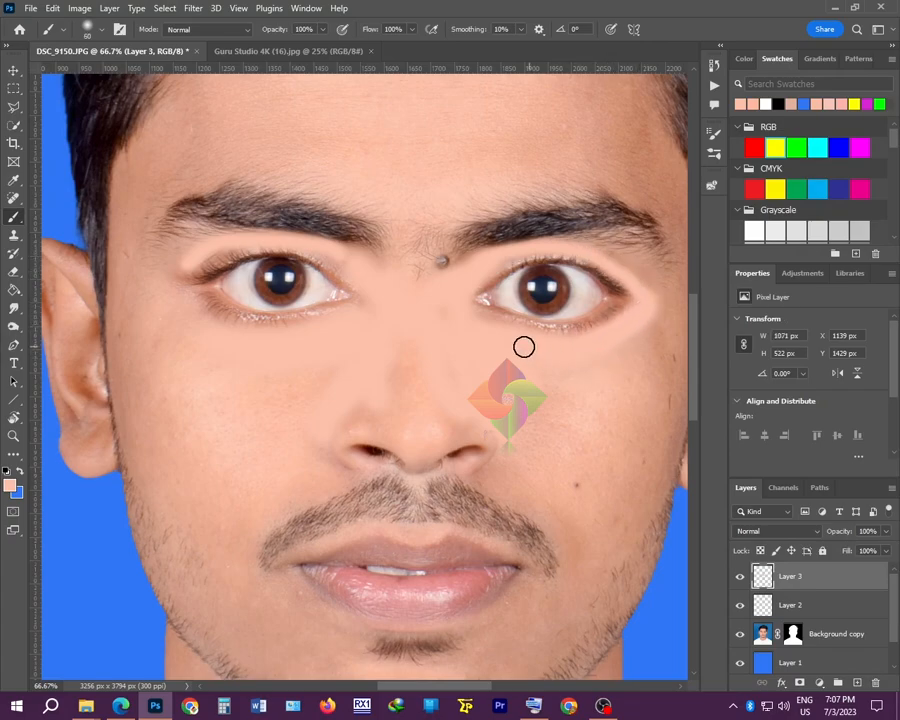
left_click_drag(197, 316, 181, 263)
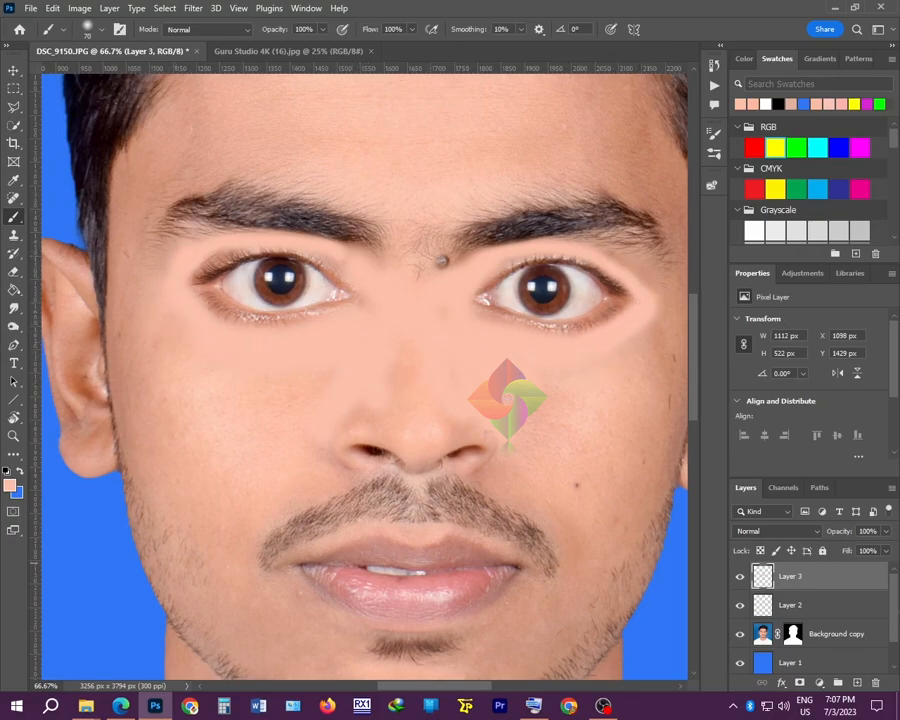
Step: Lower the opacity of the painted eye and nose skin layer to 25%
left_click(884, 531)
left_click_drag(848, 547, 843, 548)
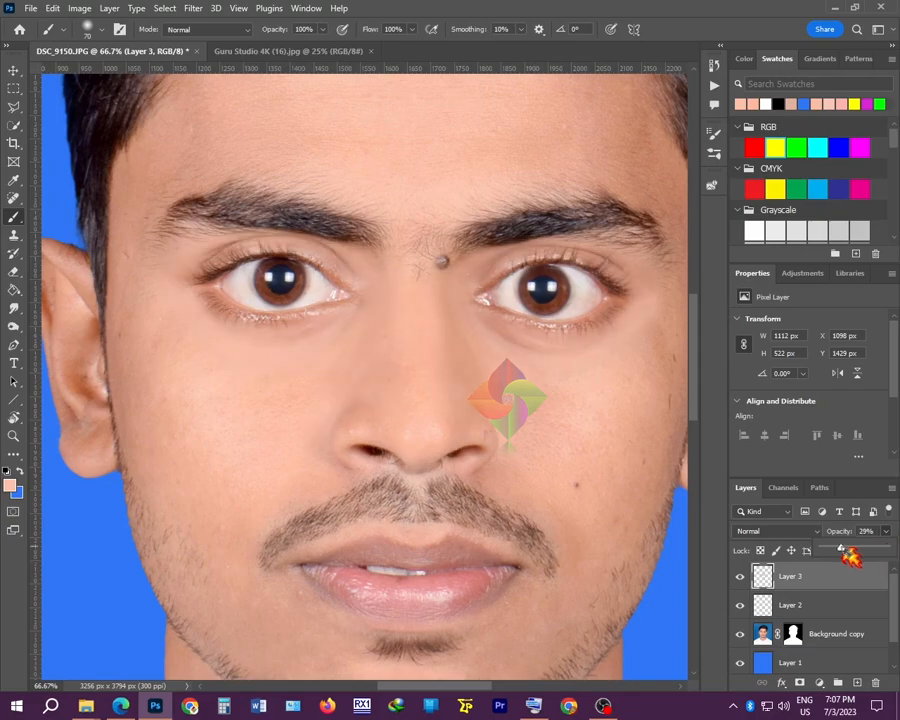
left_click_drag(848, 556, 845, 547)
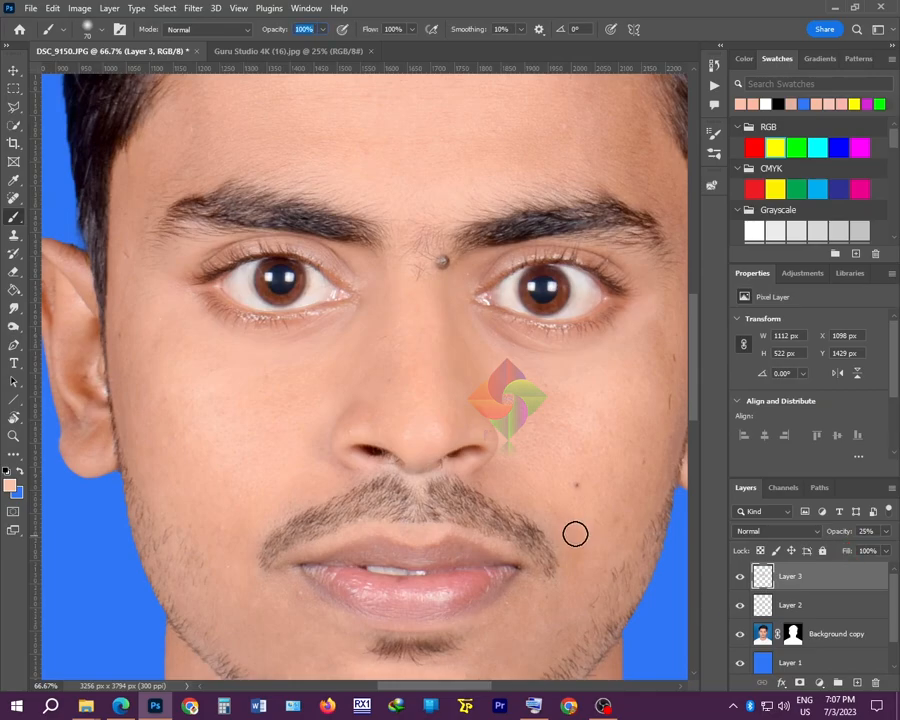
scroll(570, 520, "down", 3)
scroll(455, 485, "down", 2)
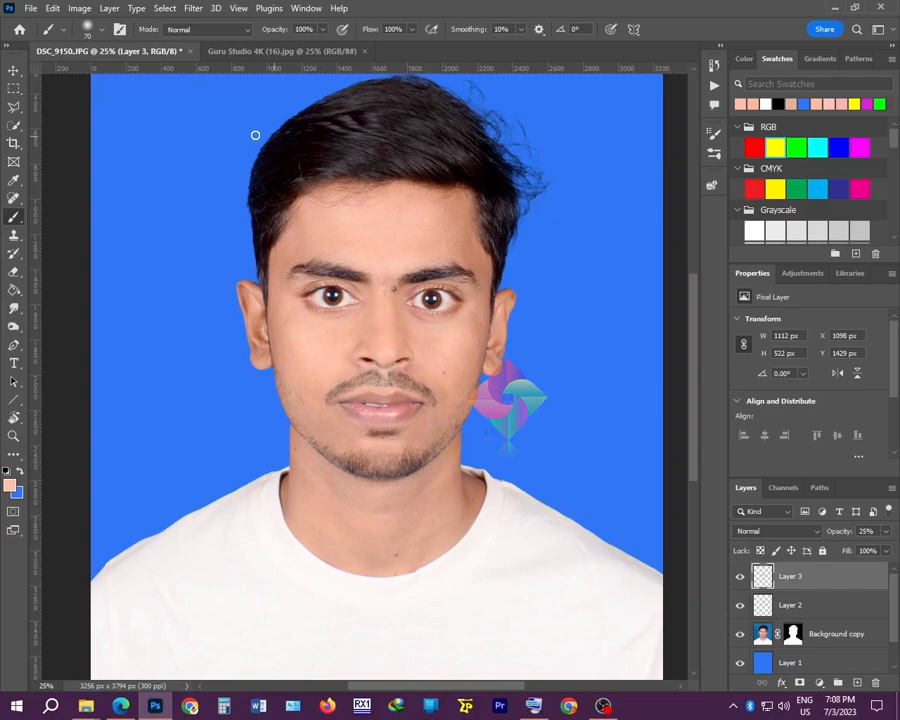
Step: Bring the sunset picture from Guru Studio 4K (16).jpg into the portrait document and enlarge it to 5283 × 3302 px
left_click(265, 51)
key("v")
left_click_drag(361, 389, 331, 303)
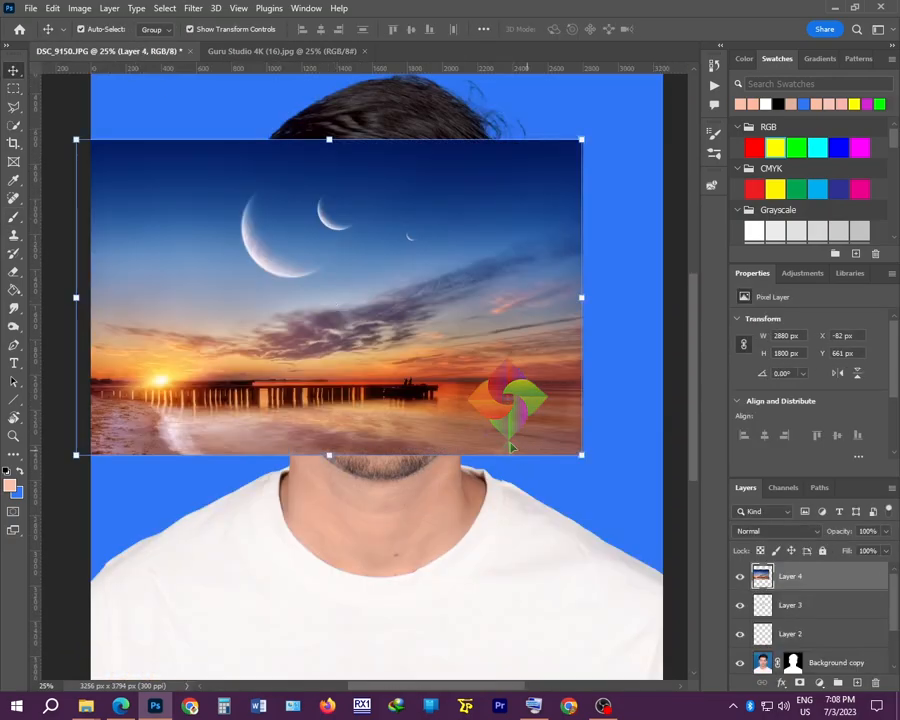
key("ctrl+minus")
left_click_drag(510, 216, 652, 130)
left_click_drag(407, 427, 400, 514)
key("Return")
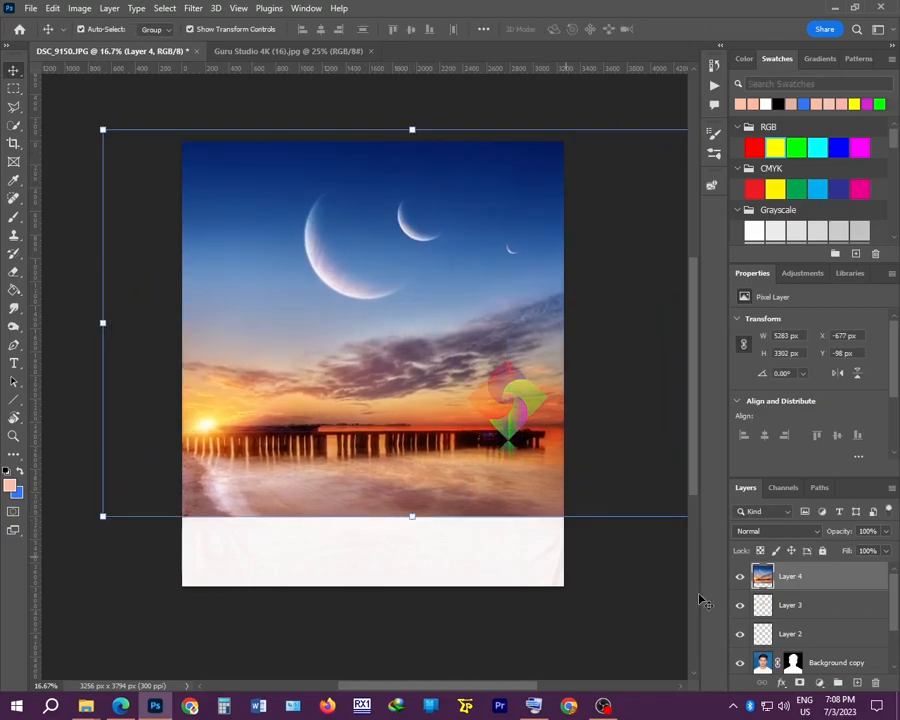
Step: Place the sunset layer beneath the cut-out portrait and shift it sideways so the large moon shows beside the head
left_click_drag(783, 577, 776, 651)
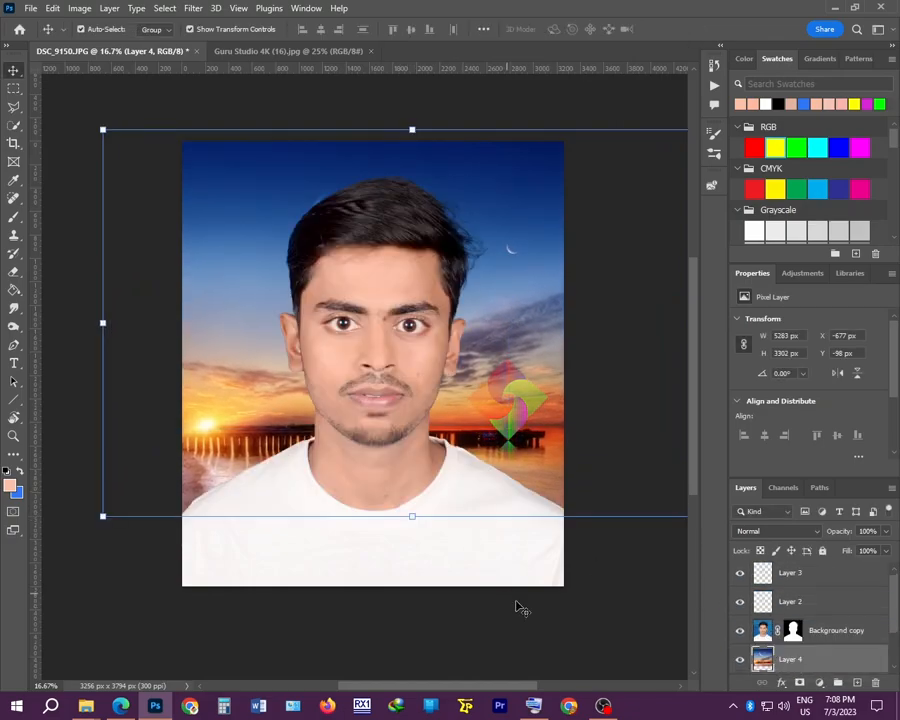
left_click(592, 550)
left_click_drag(538, 272, 474, 272)
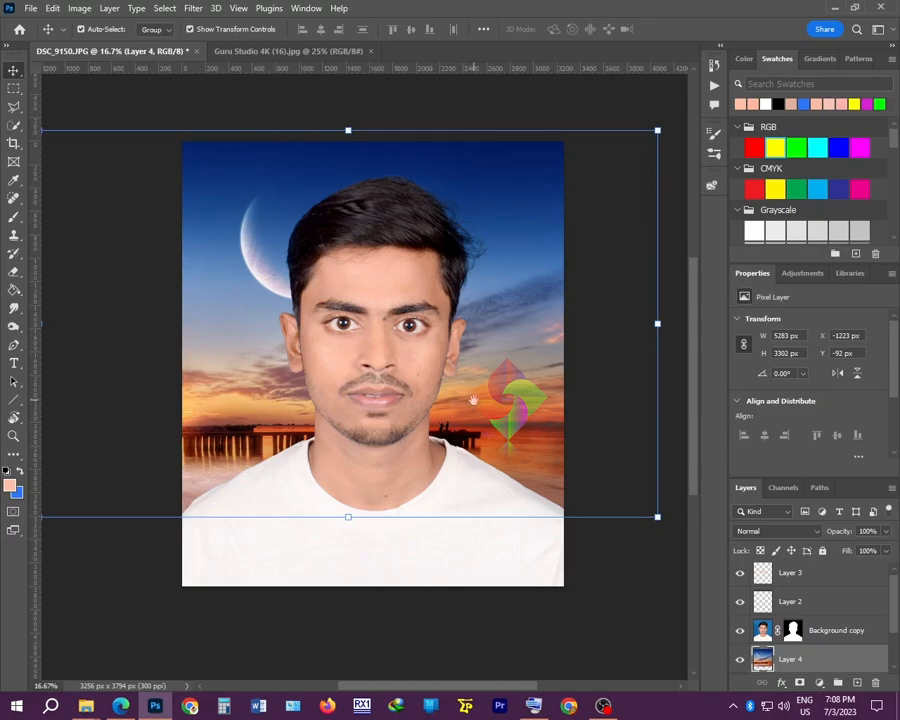
left_click_drag(520, 371, 504, 371)
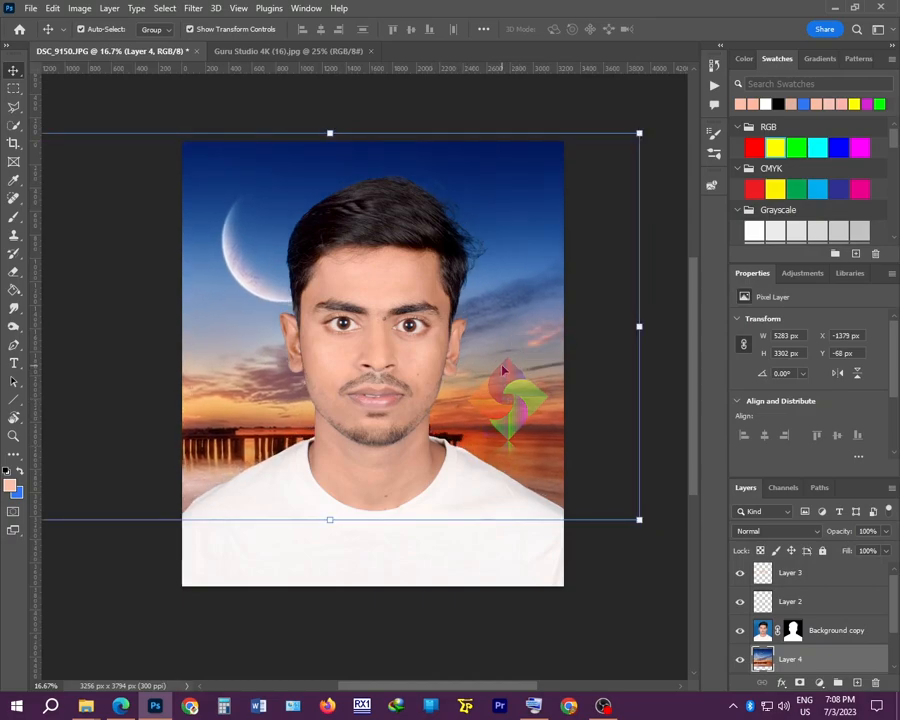
left_click(614, 571)
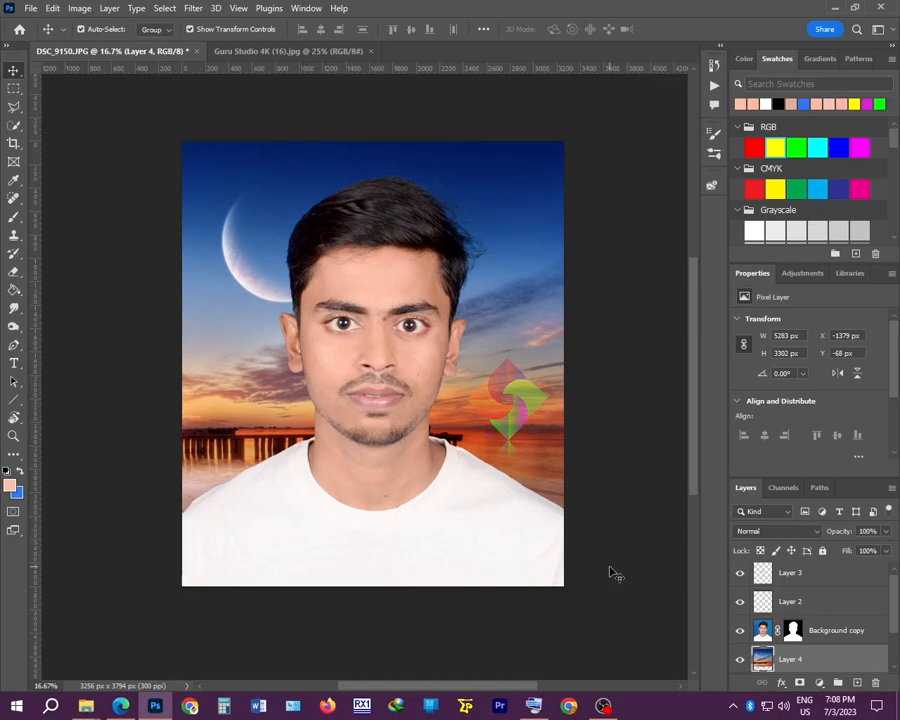
Step: Stamp all visible layers into a new merged layer above Layer 3 to keep the sunset version
key("ctrl+minus")
left_click_drag(358, 354, 361, 322)
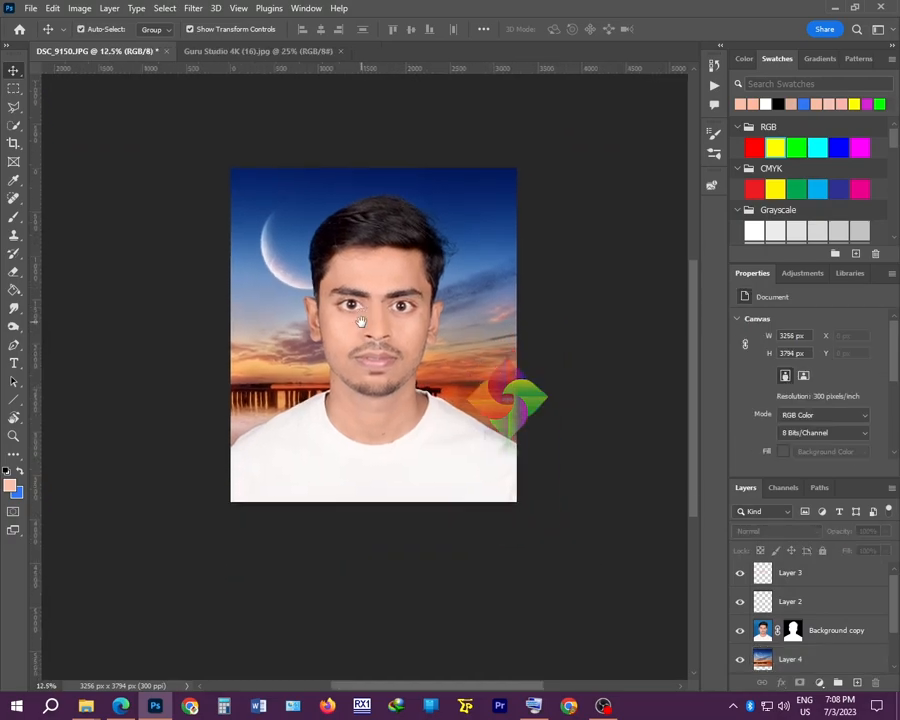
key("ctrl+plus")
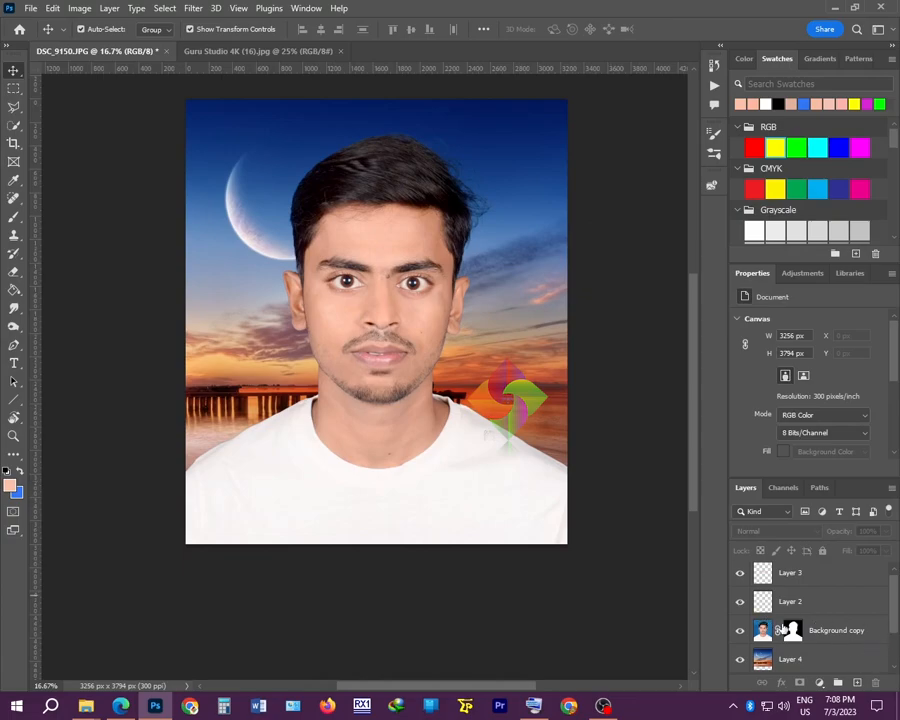
left_click(790, 573)
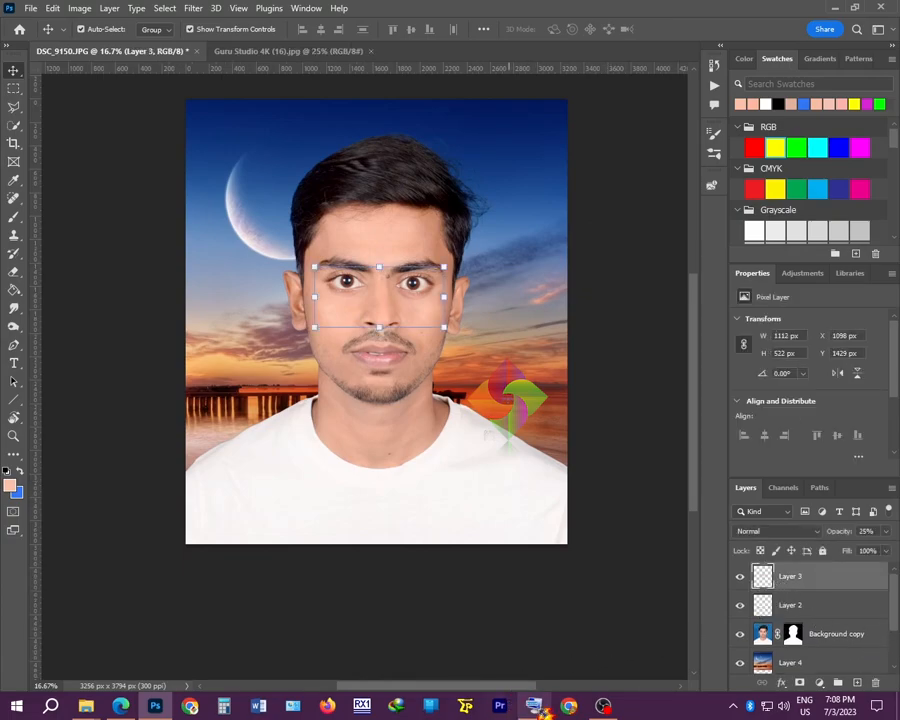
left_click(535, 706)
left_click(350, 651)
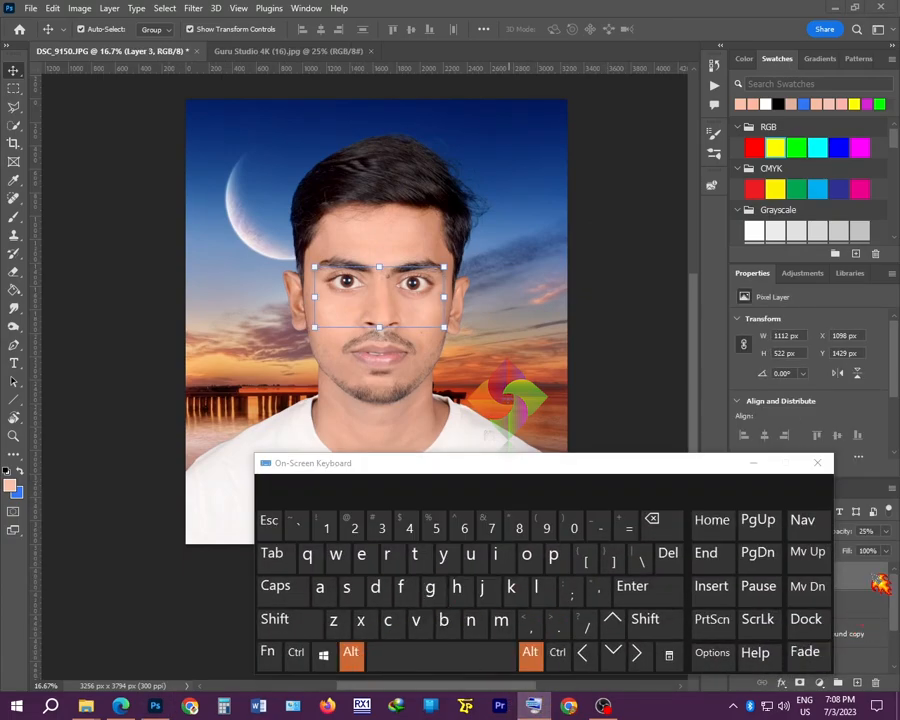
left_click(296, 651)
left_click(298, 628)
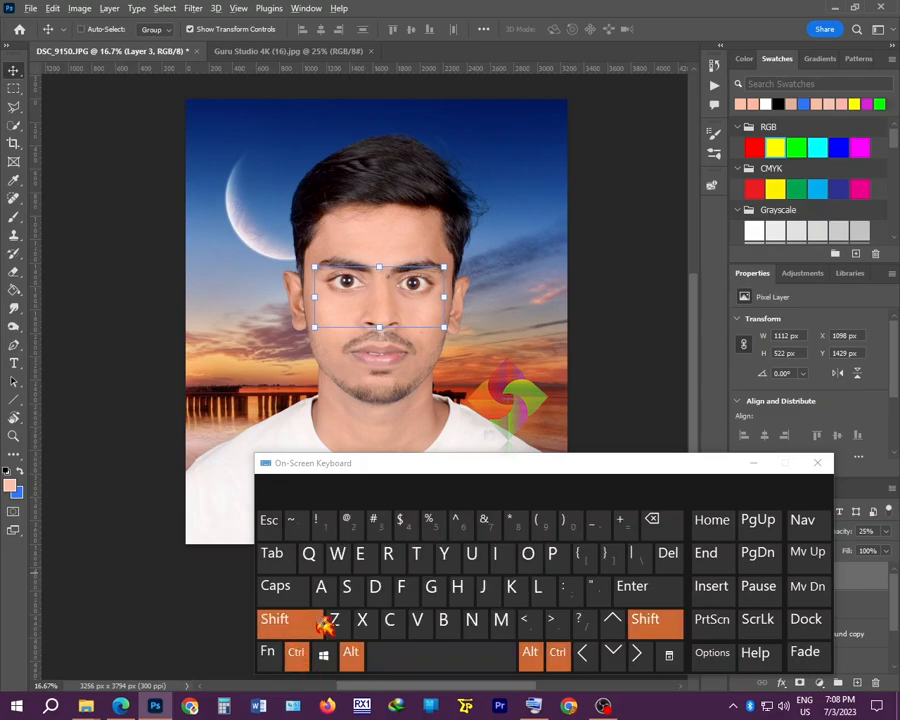
left_click(360, 553)
left_click(754, 463)
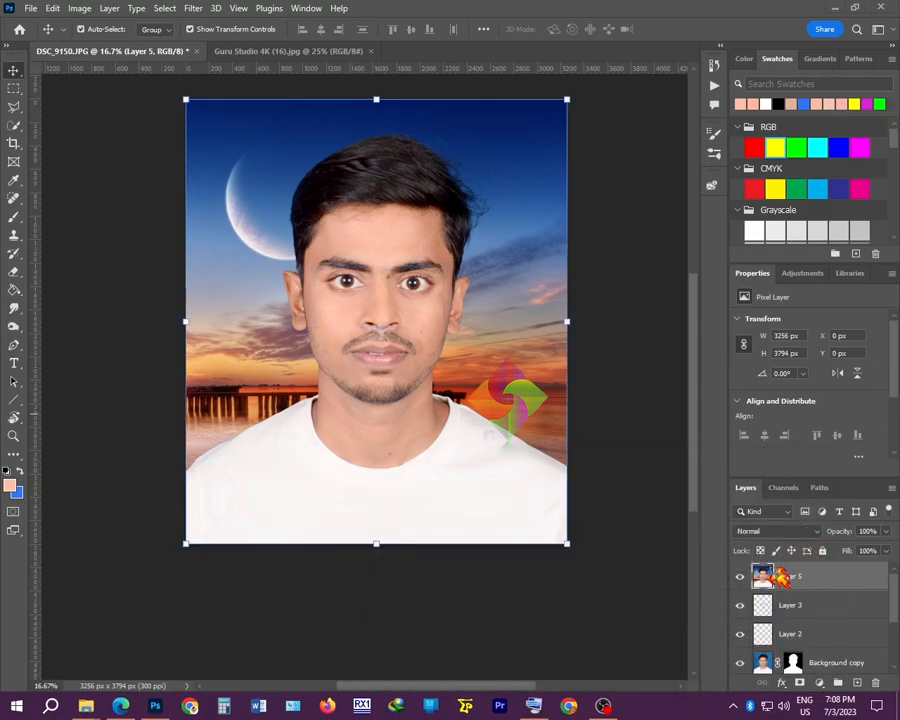
Step: Hide the merged sunset version, move the sunset layer below the blue Layer 1 and hide it, keeping Layer 1 selected
left_click(740, 577)
scroll(779, 638, "down", 2)
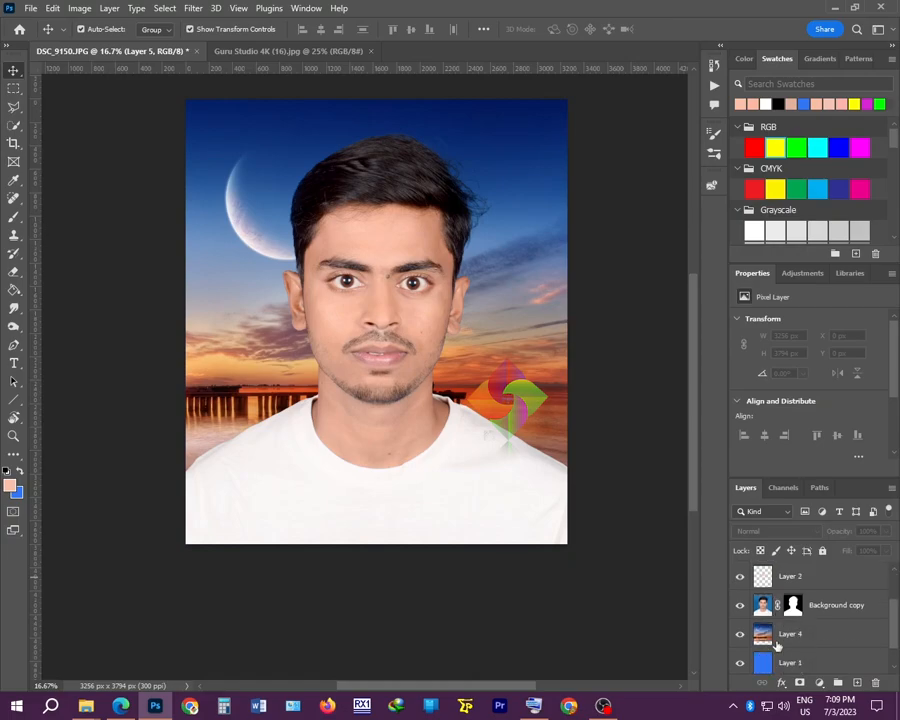
left_click_drag(767, 640, 779, 672)
left_click(770, 636)
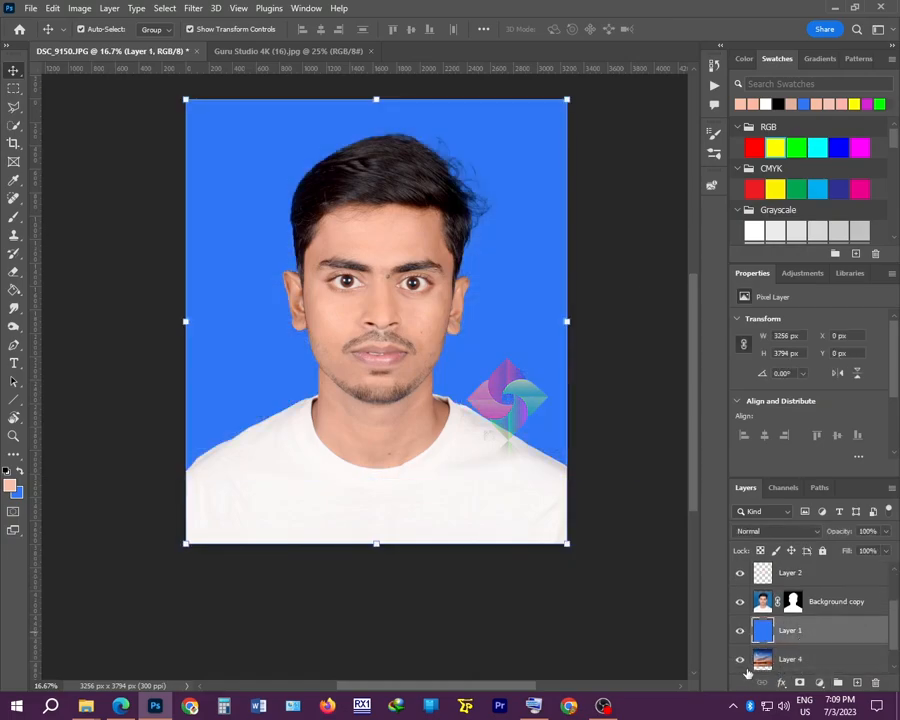
Step: Fill Layer 1 with a green-yellow-red gradient drawn diagonally from the canvas's upper-left corner to its lower-right corner
left_click(14, 290)
right_click(14, 290)
left_click(72, 286)
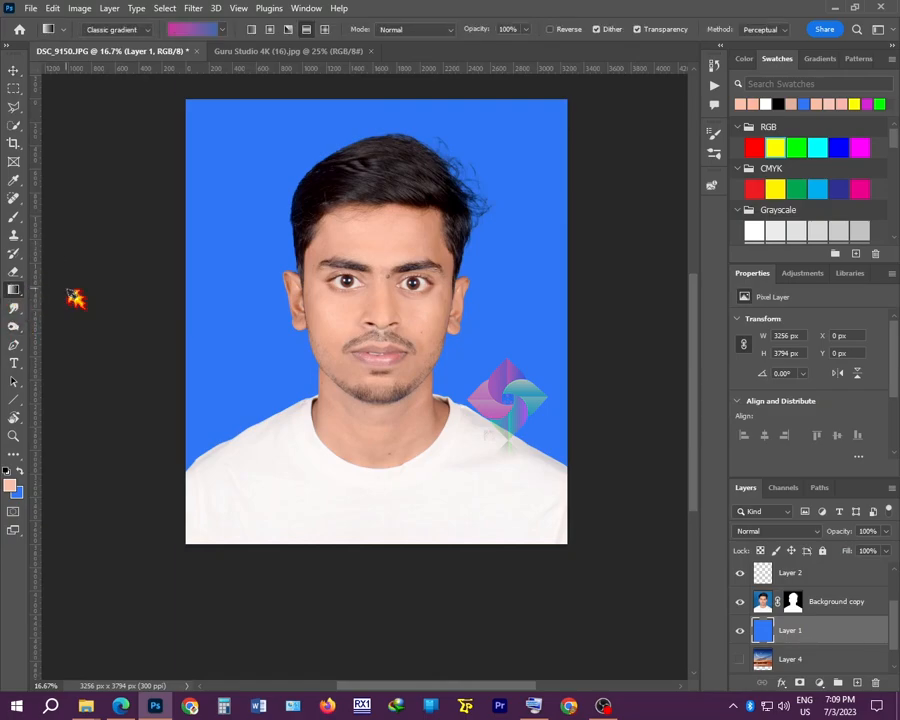
left_click(211, 37)
left_click_drag(524, 178, 527, 240)
left_click(312, 227)
left_click(569, 124)
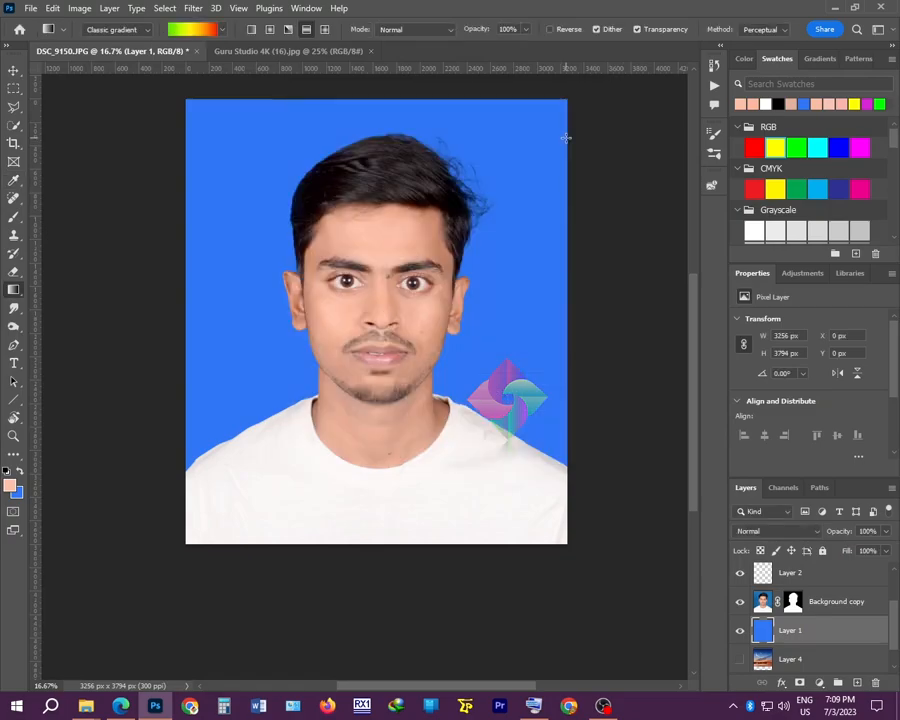
left_click_drag(189, 102, 564, 545)
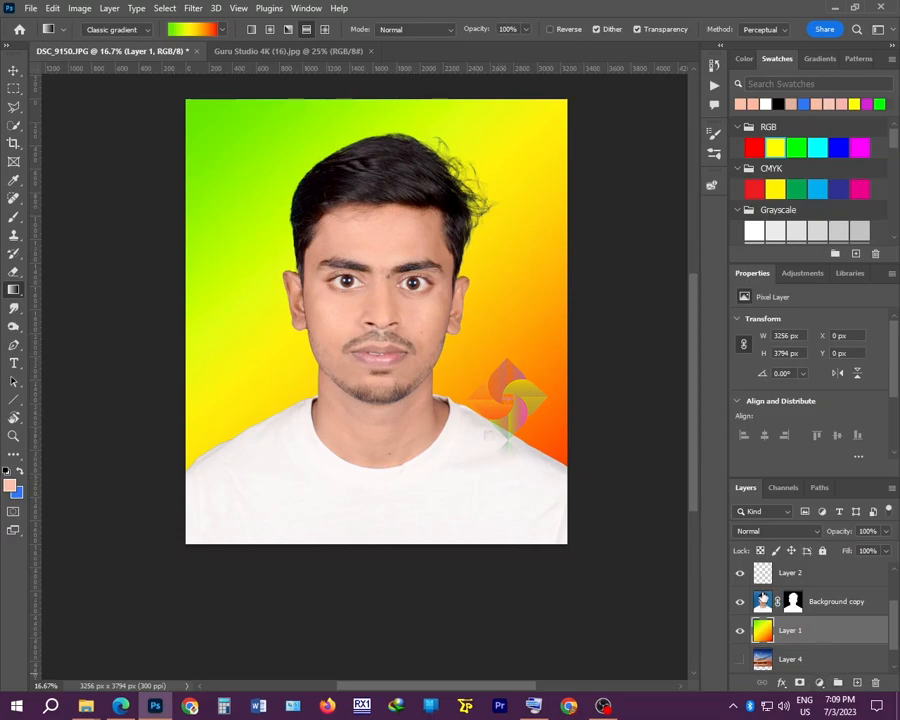
Step: Redraw Layer 1's gradient in the opposite direction, from the lower-right corner to the upper-left corner
left_click(758, 600)
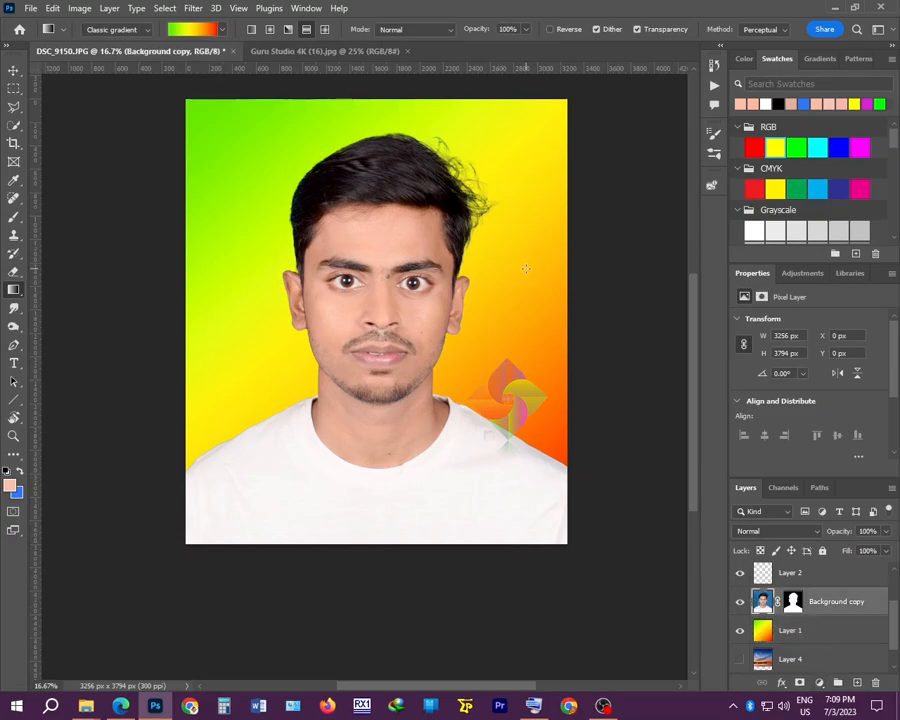
left_click(758, 636)
left_click_drag(565, 541, 187, 104)
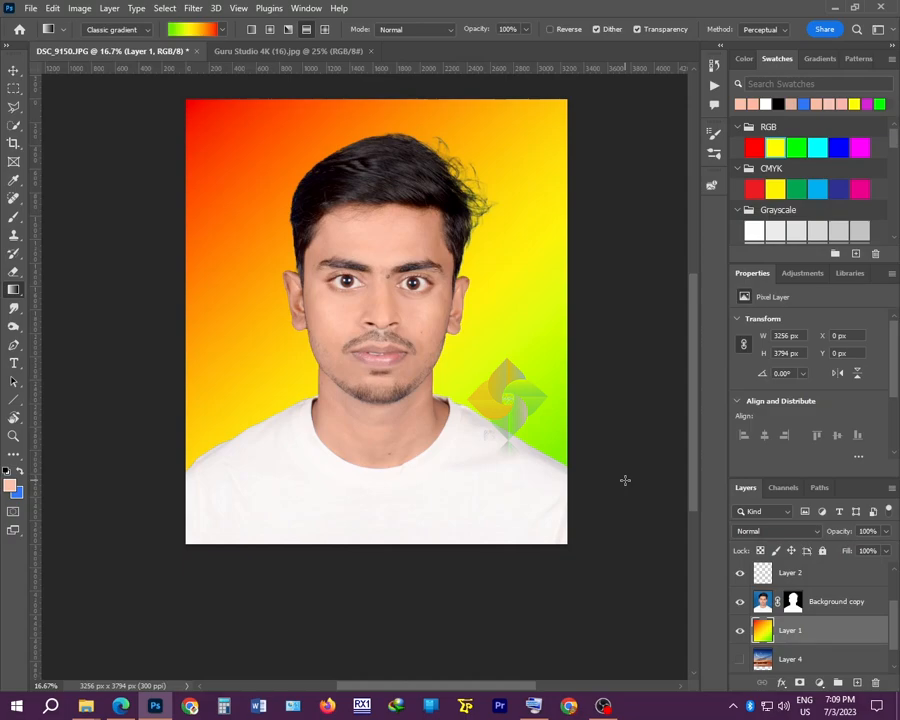
Step: Duplicate the masked Background copy layer, hide the original and apply the layer mask on the duplicate
left_click(772, 597)
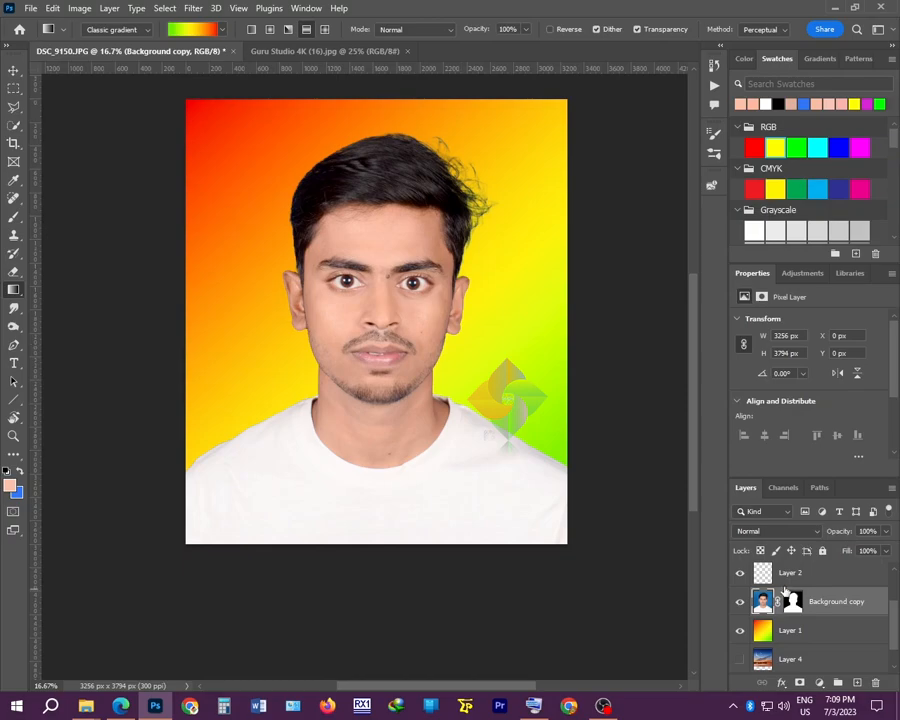
left_click_drag(838, 604, 856, 683)
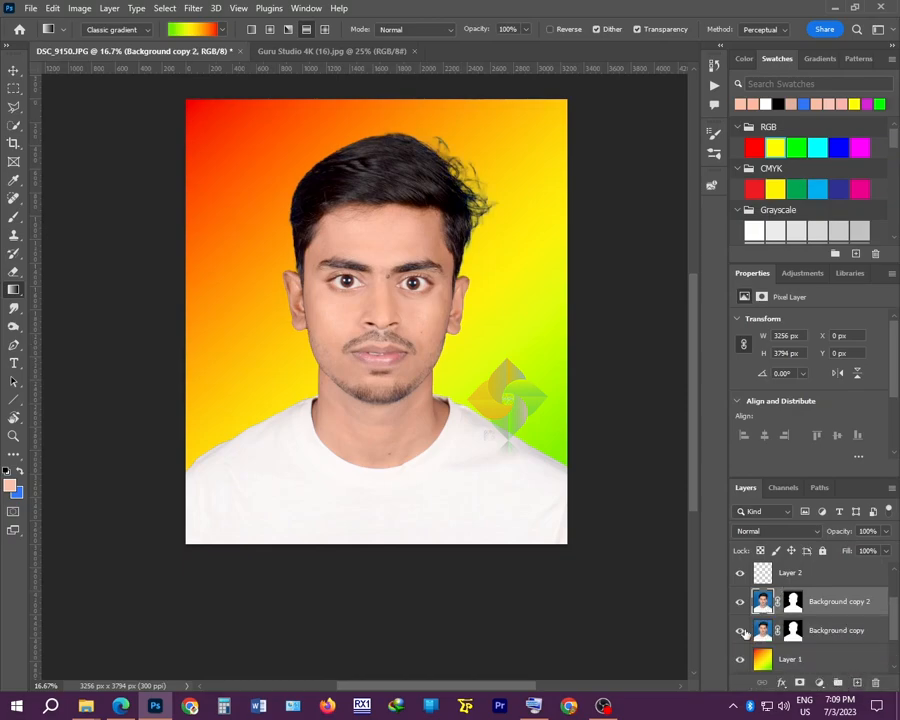
right_click(793, 601)
left_click(816, 510)
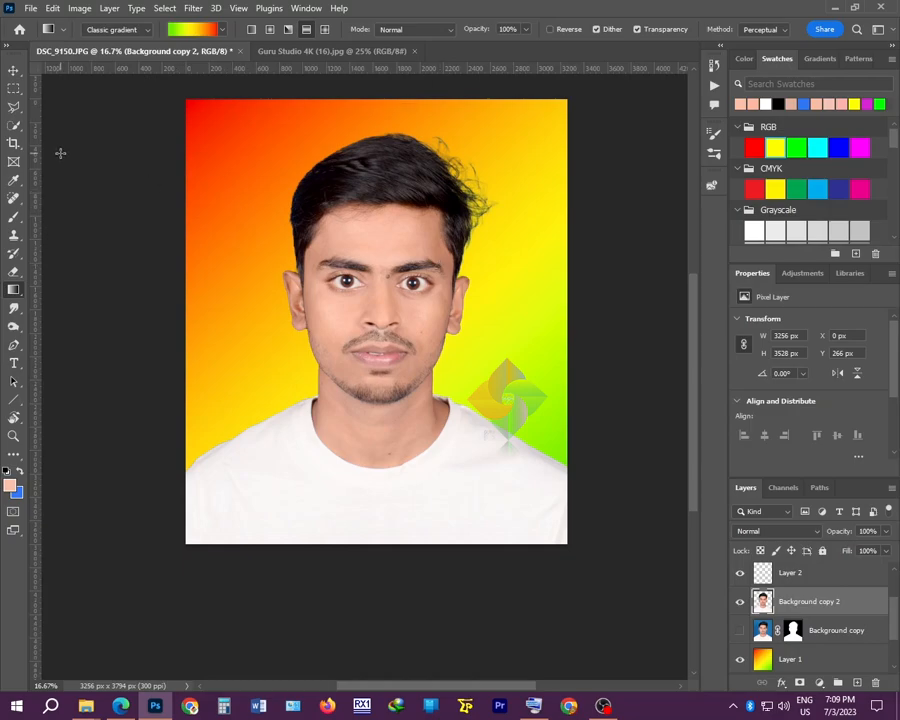
Step: Darken the flyaway hair edge on the image's right with the Burn tool set to Midtones at 50% exposure
key("o")
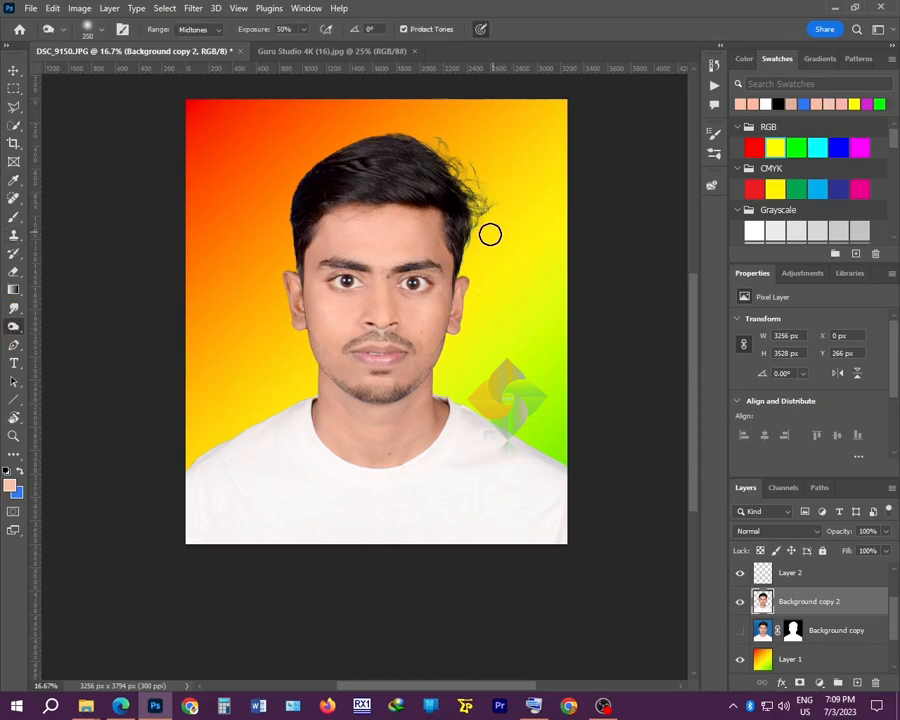
key("ctrl+plus")
key("ctrl+plus")
mouse_move(483, 240)
left_mouse_down()
mouse_move(425, 480)
mouse_move(397, 484)
left_mouse_up()
key("bracketleft")
key("bracketright")
key("bracketright")
key("bracketright")
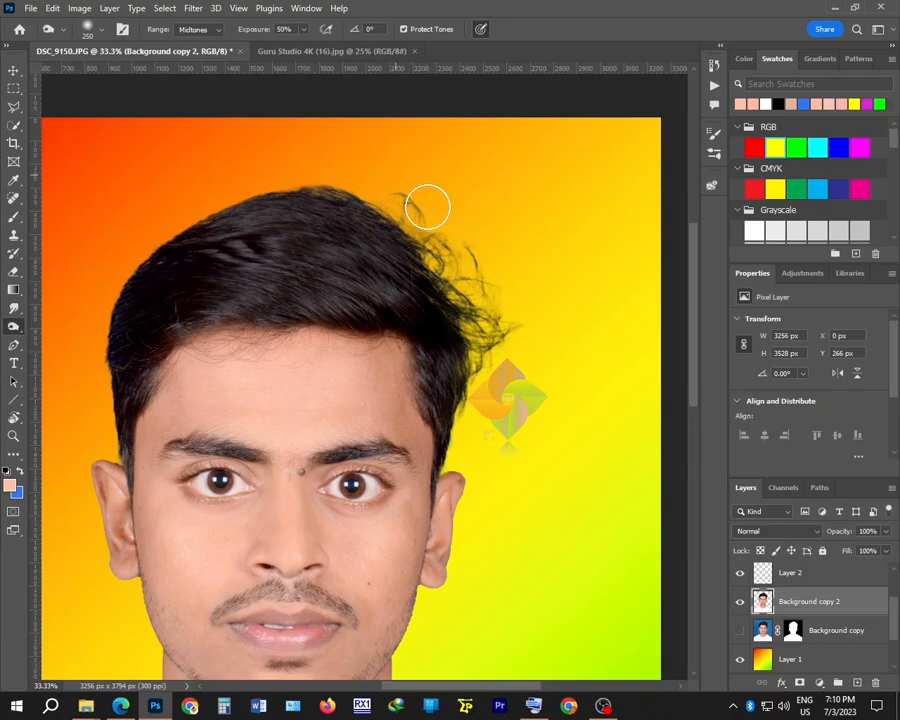
key("bracketright")
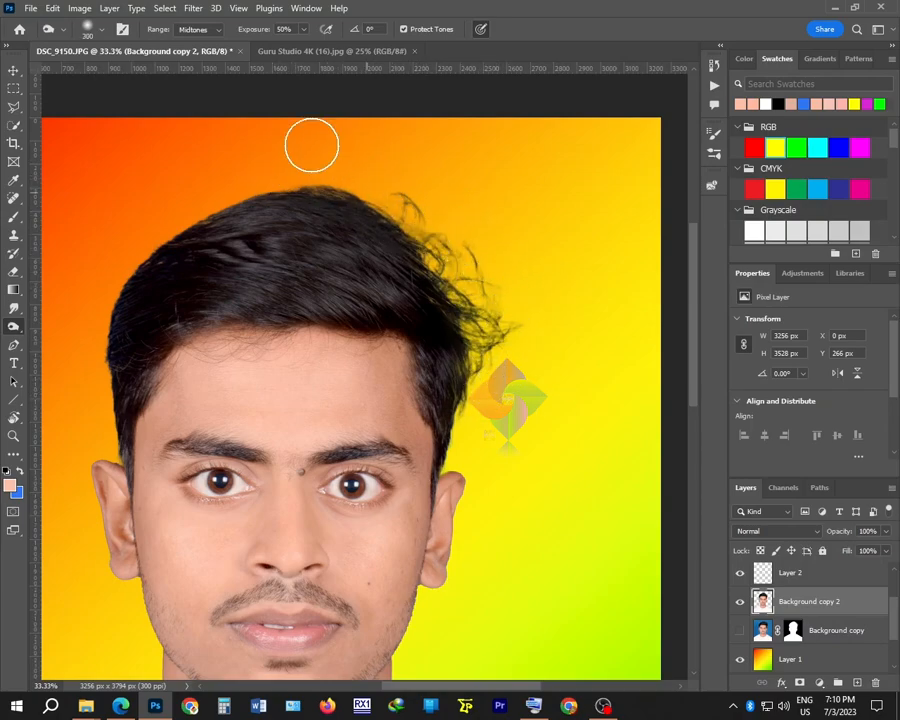
Step: Burn the hair edge on the image's left and touch up the top and the stray strands, varying the brush size
left_click_drag(371, 245, 467, 231)
key("bracketleft")
key("bracketleft")
key("bracketleft")
key("bracketright")
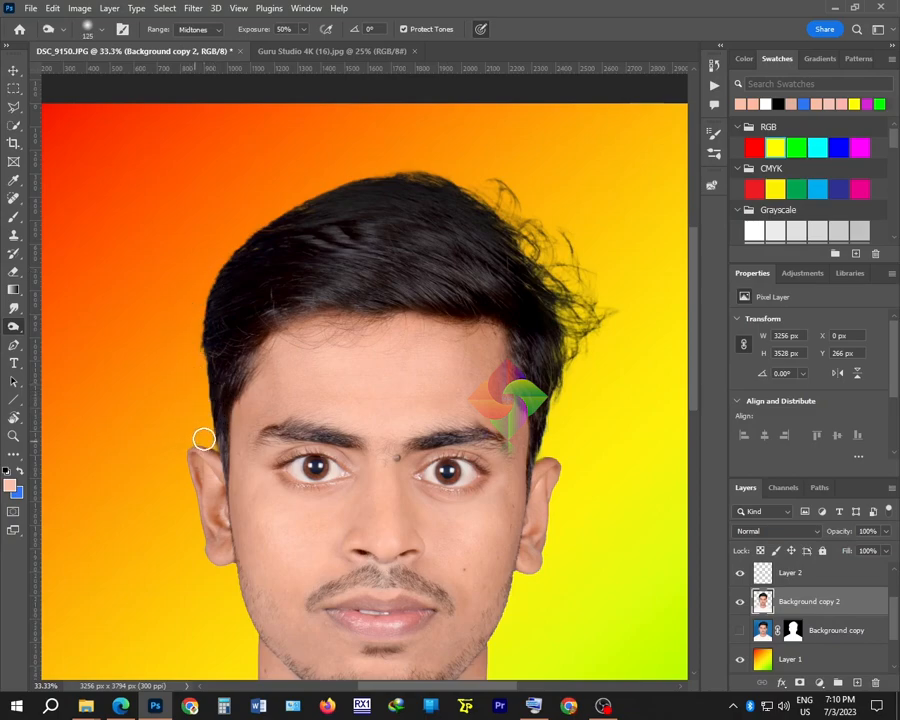
left_click_drag(443, 208, 390, 226)
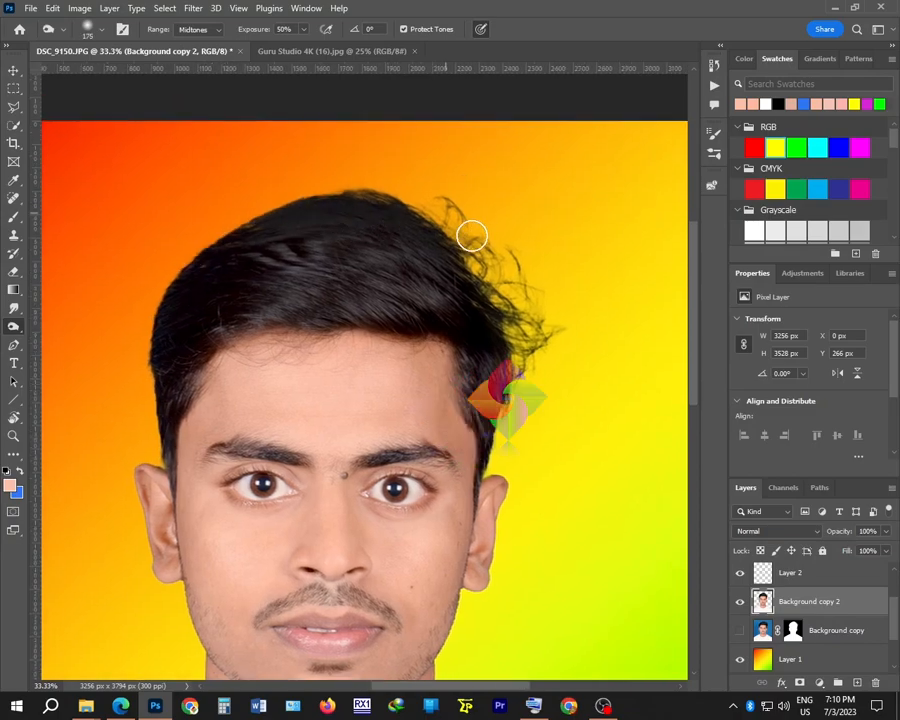
key("bracketright")
key("bracketright")
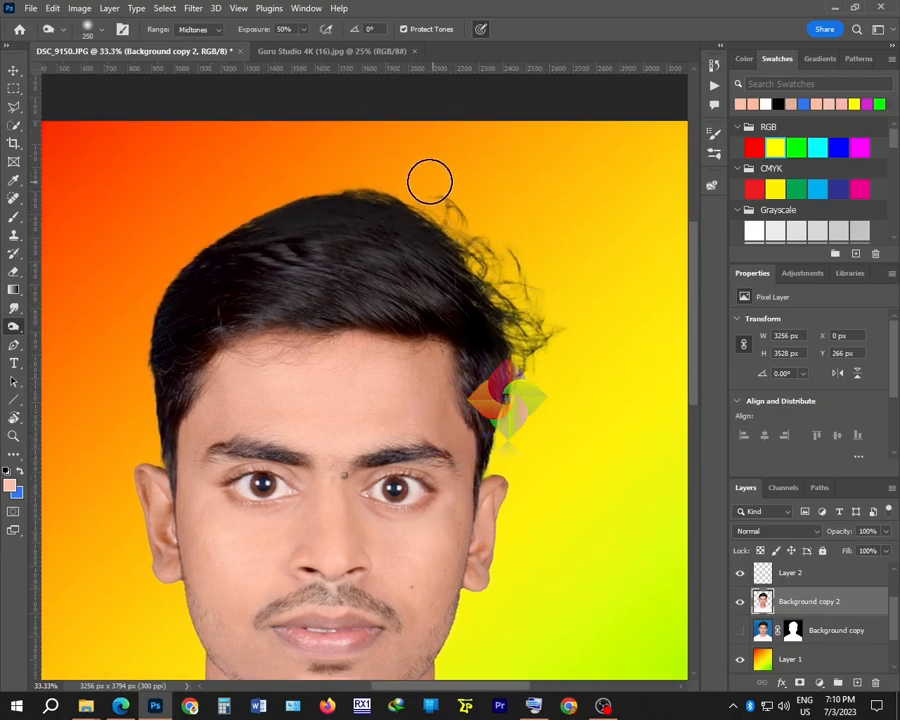
Step: Stamp the visible layers into a new merged layer above Layer 3 to keep the gradient version
key("ctrl+minus")
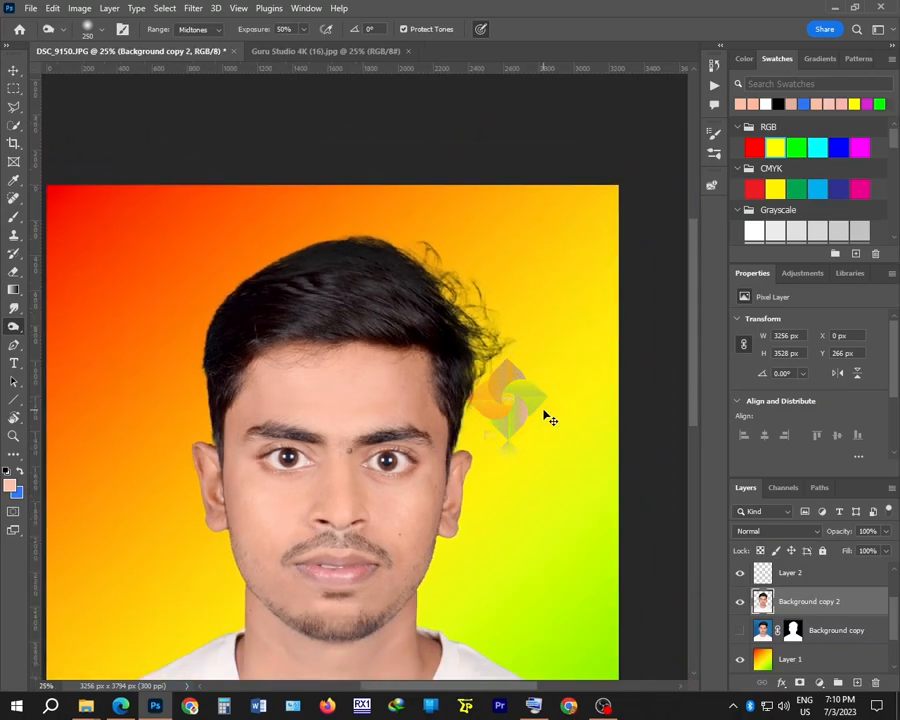
key("ctrl+minus")
scroll(774, 600, "up", 2)
left_click(778, 605)
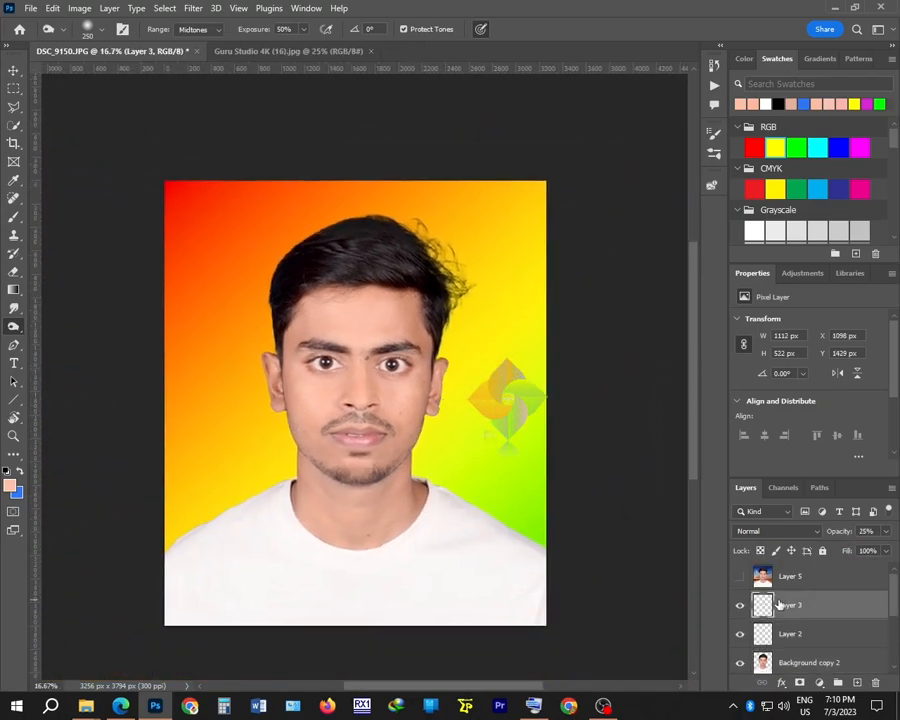
left_click(534, 706)
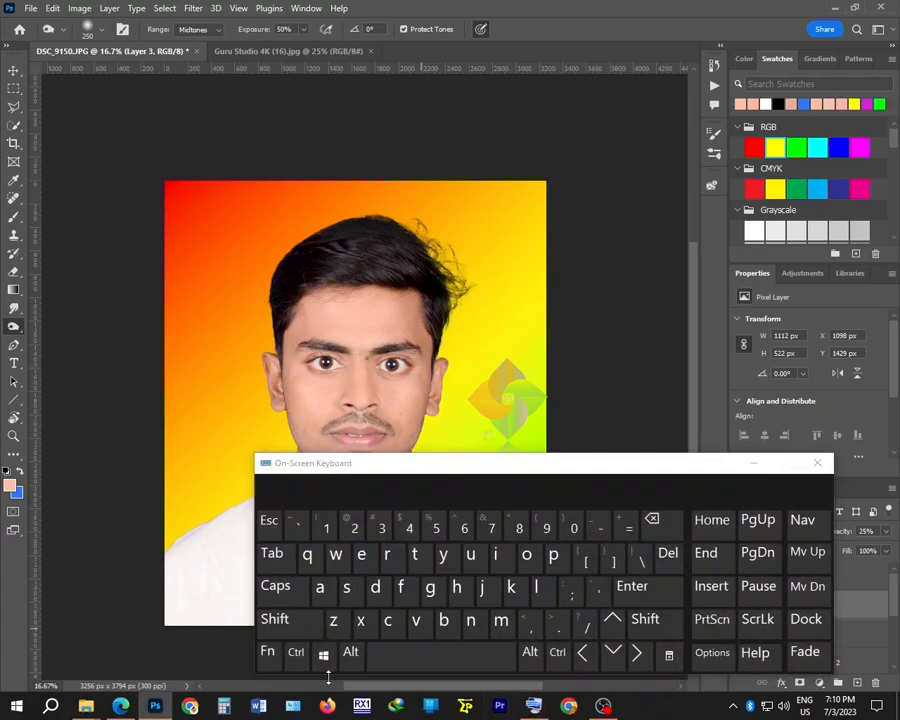
left_click(352, 656)
left_click(296, 652)
left_click(275, 619)
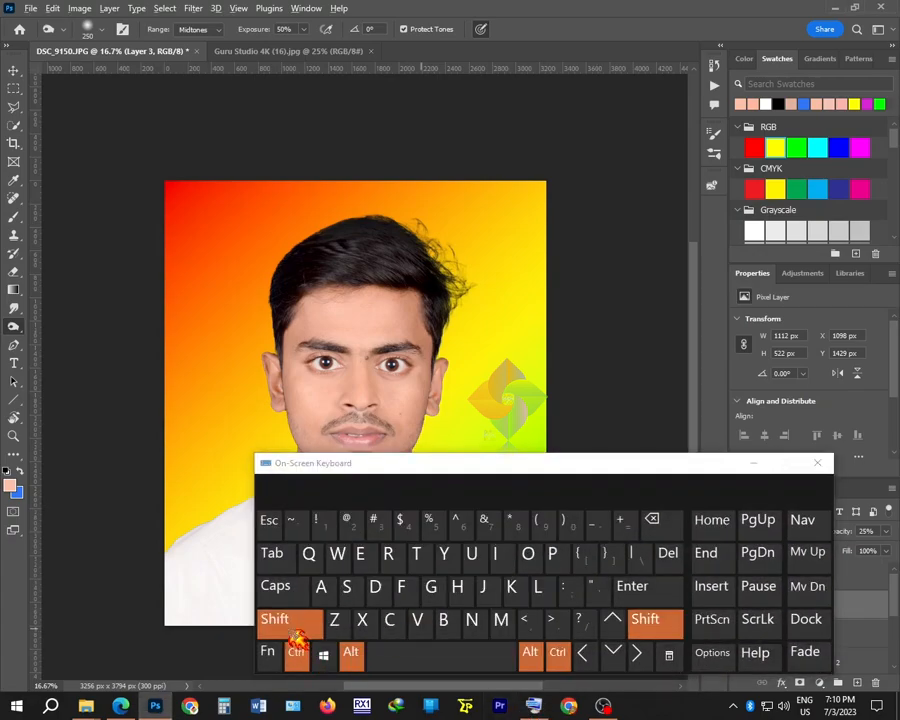
left_click(362, 556)
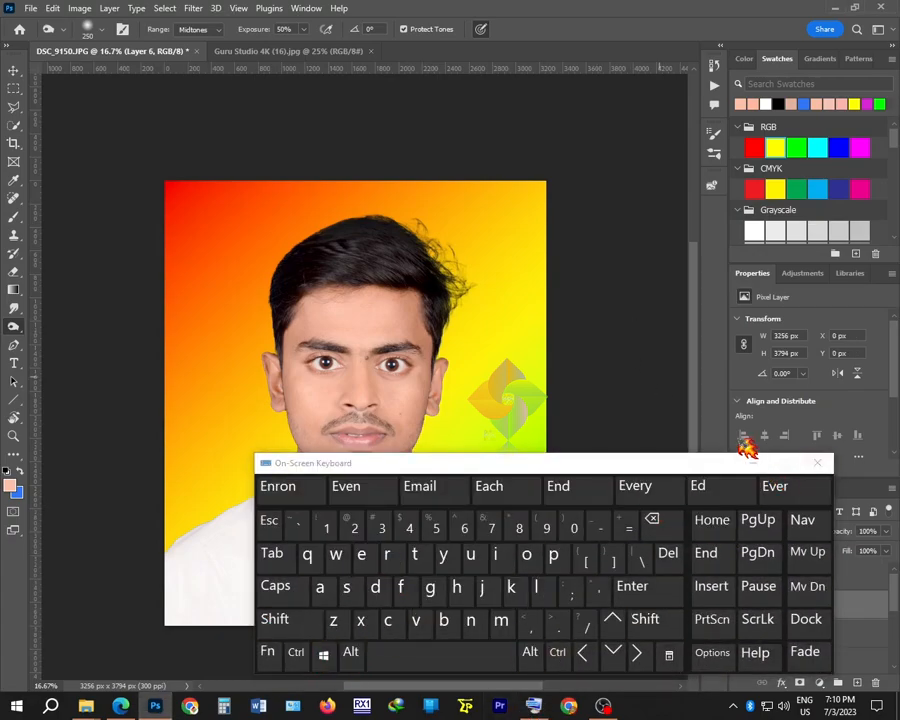
left_click(755, 463)
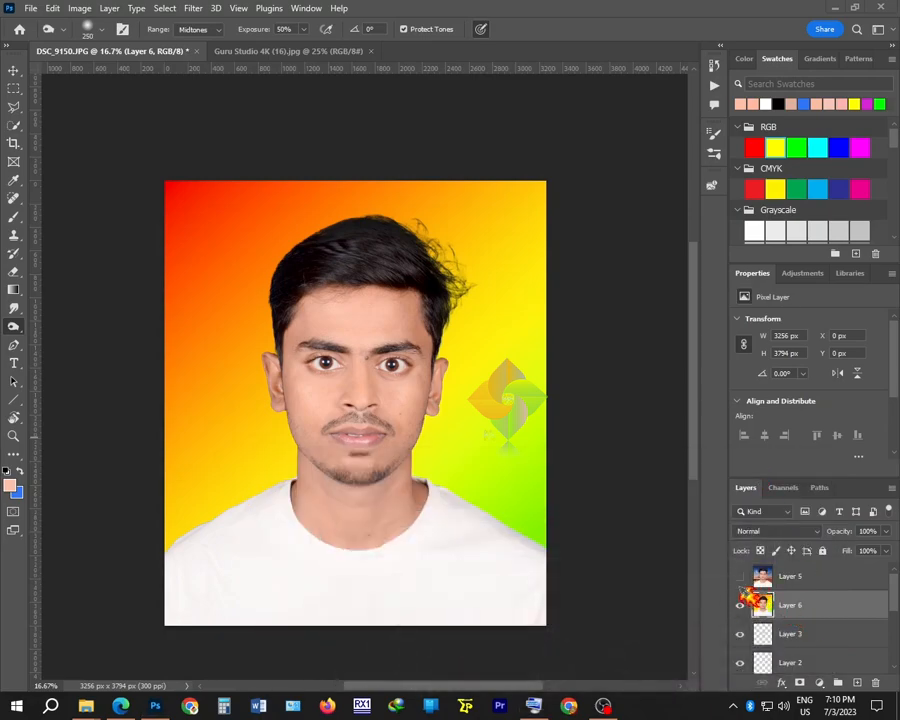
Step: Compare the sunset and gradient versions by repeatedly toggling the visibility of Layer 5
left_click(740, 577)
left_click(740, 577)
left_click(740, 577)
left_click(740, 577)
left_click(740, 577)
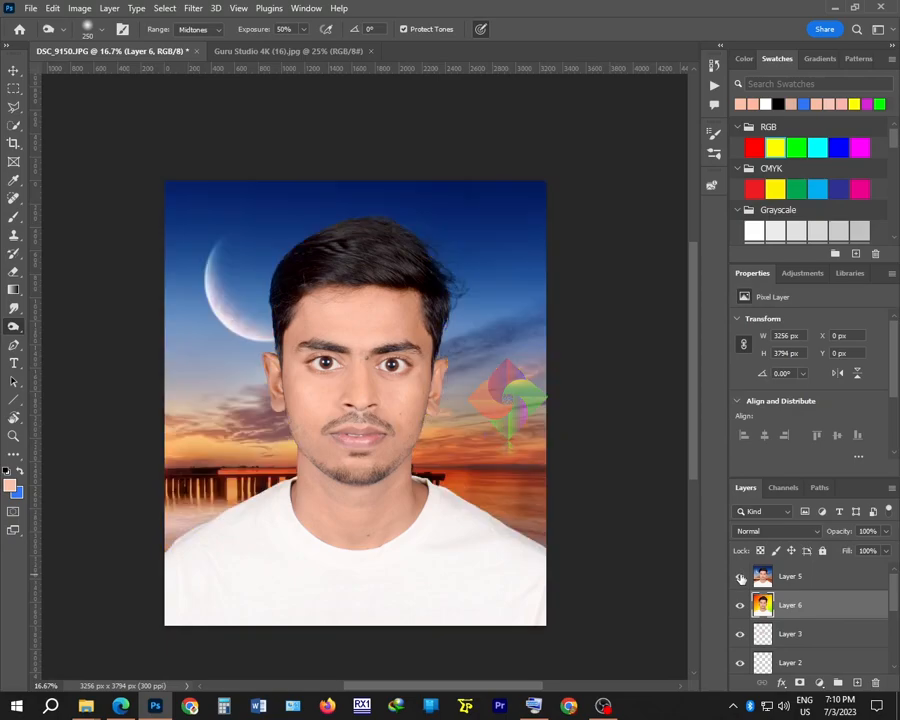
left_click(740, 577)
left_click(740, 577)
left_click(740, 577)
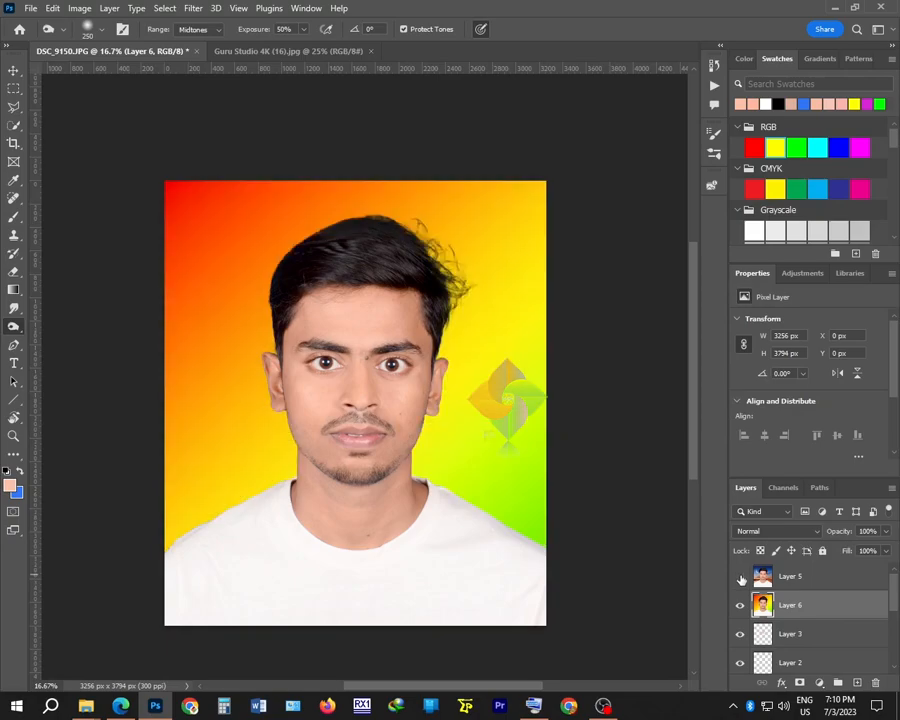